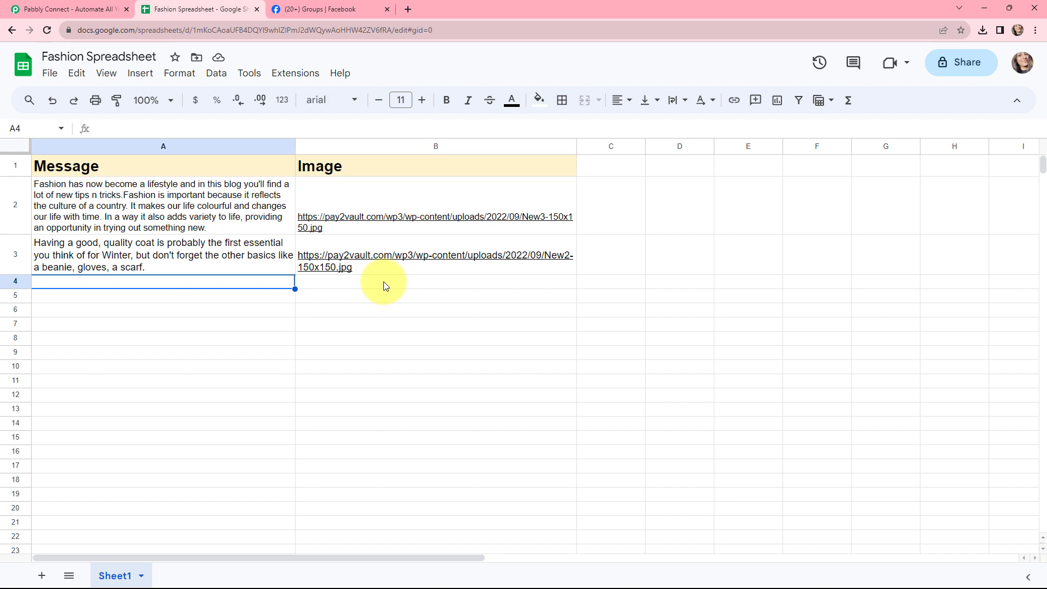
Switch from the Fashion Spreadsheet tab to the Facebook Groups feed tab
{"action": "key", "text": "ctrl+Tab"}
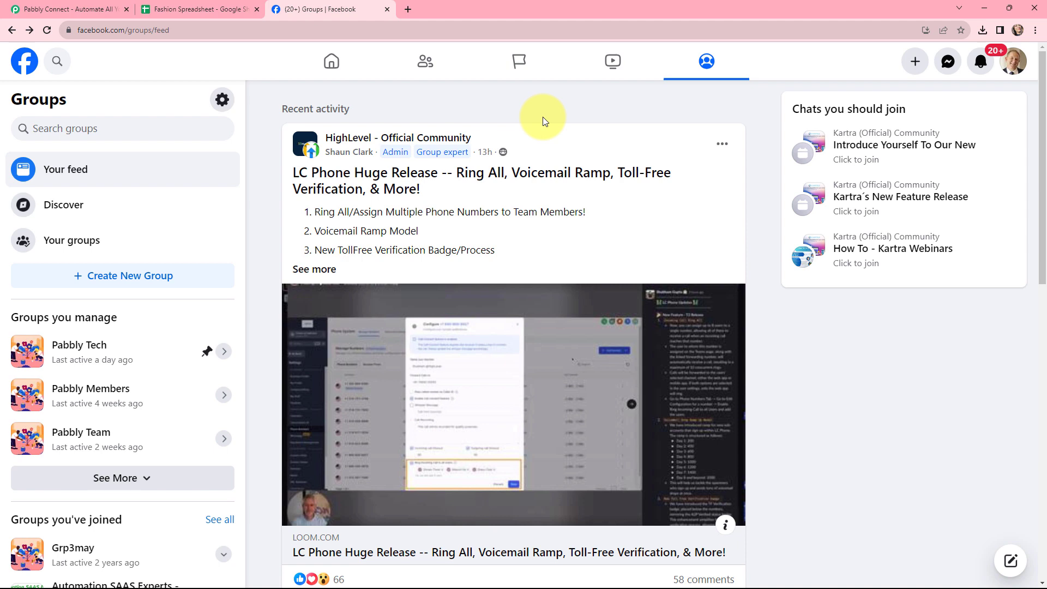
Switch from the Facebook Groups feed to the Pabbly Connect homepage tab
{"action": "key", "text": "ctrl+Tab"}
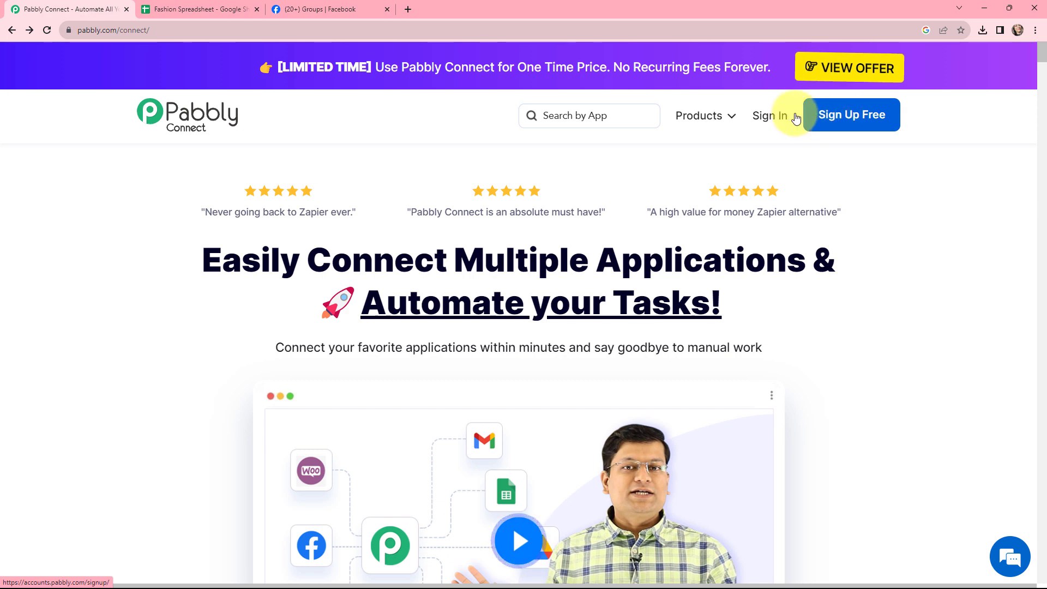
Sign in, enter the Pabbly Connect dashboard, and begin a new workflow in the Facebook folder
{"action": "left_click", "coordinate": [767, 117]}
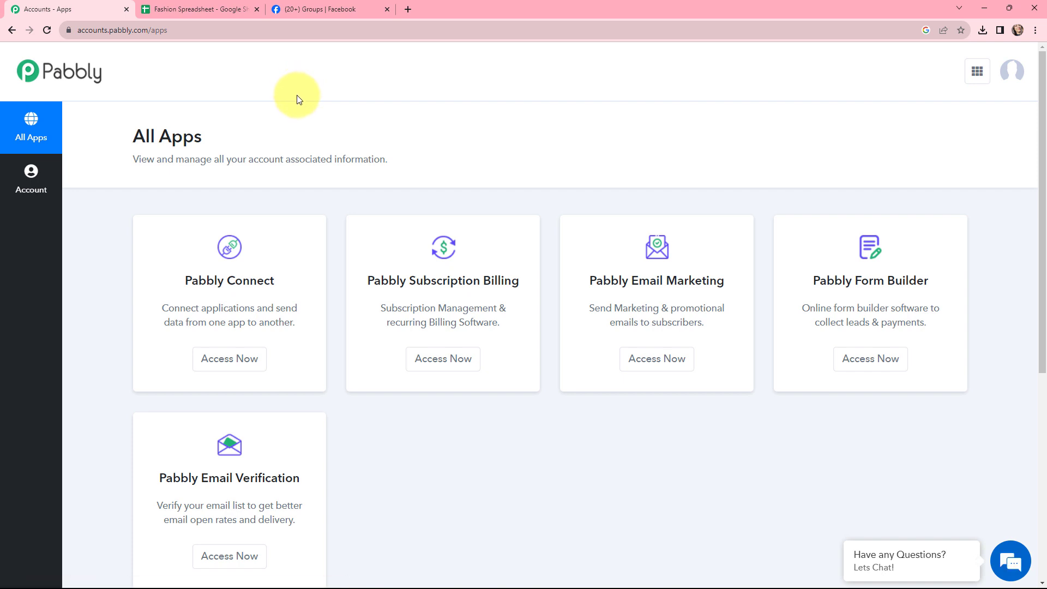
{"action": "left_click", "coordinate": [212, 362]}
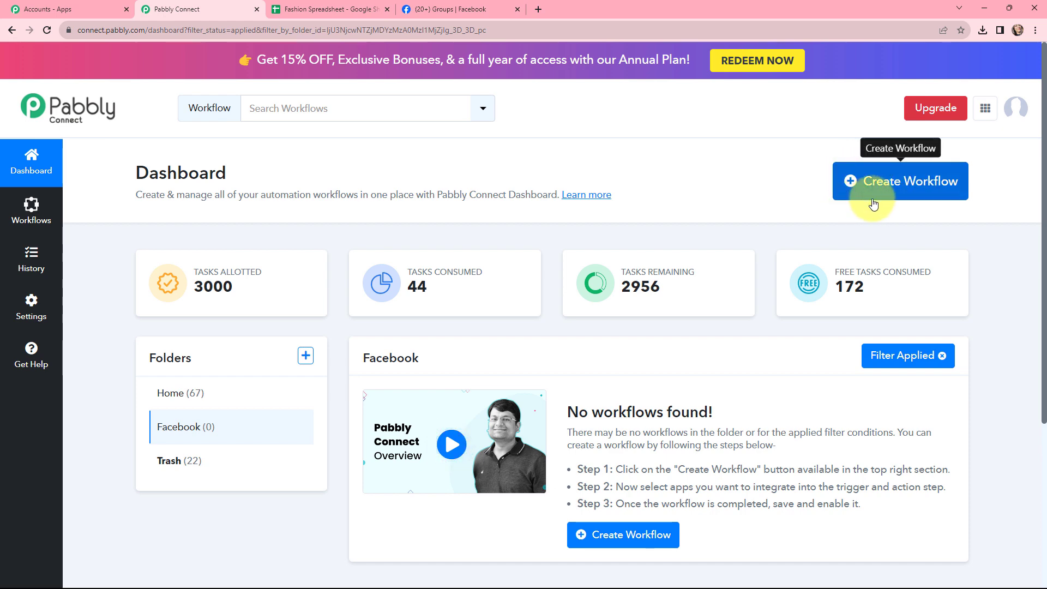
{"action": "left_click", "coordinate": [899, 182]}
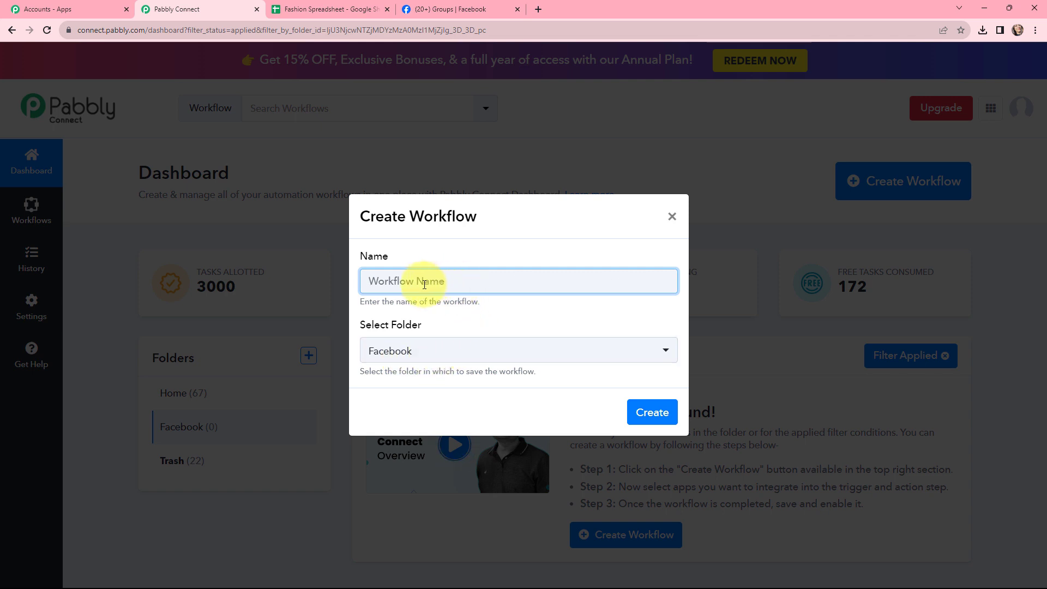
Name the workflow 'Create Facebook Group Posts from Webhook Response' and create it in Facebook folder
{"action": "type", "text": "Create Facebook Group Posts from Webhook Response"}
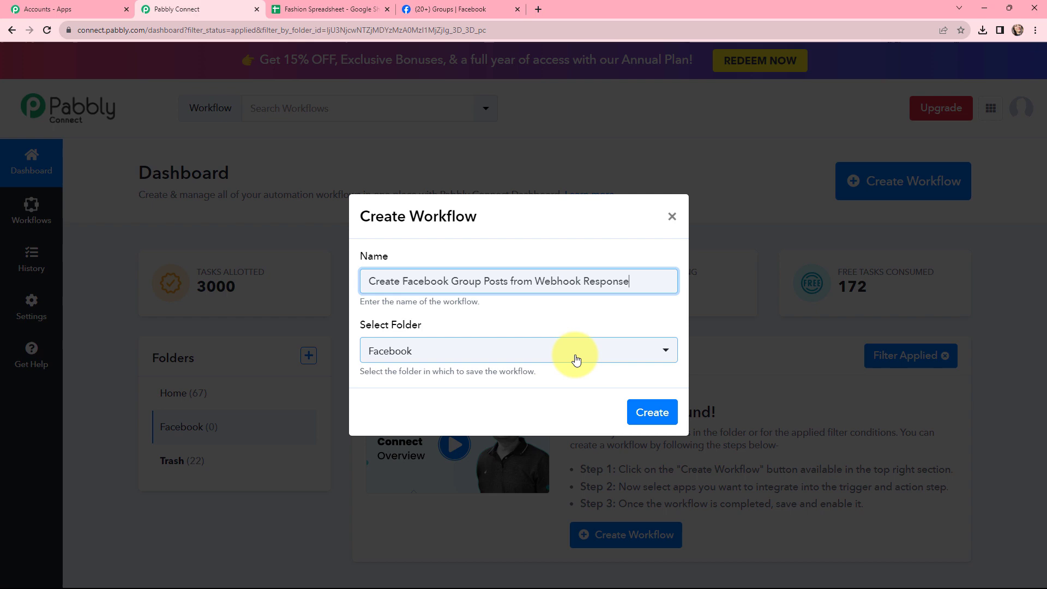
{"action": "left_click", "coordinate": [635, 417]}
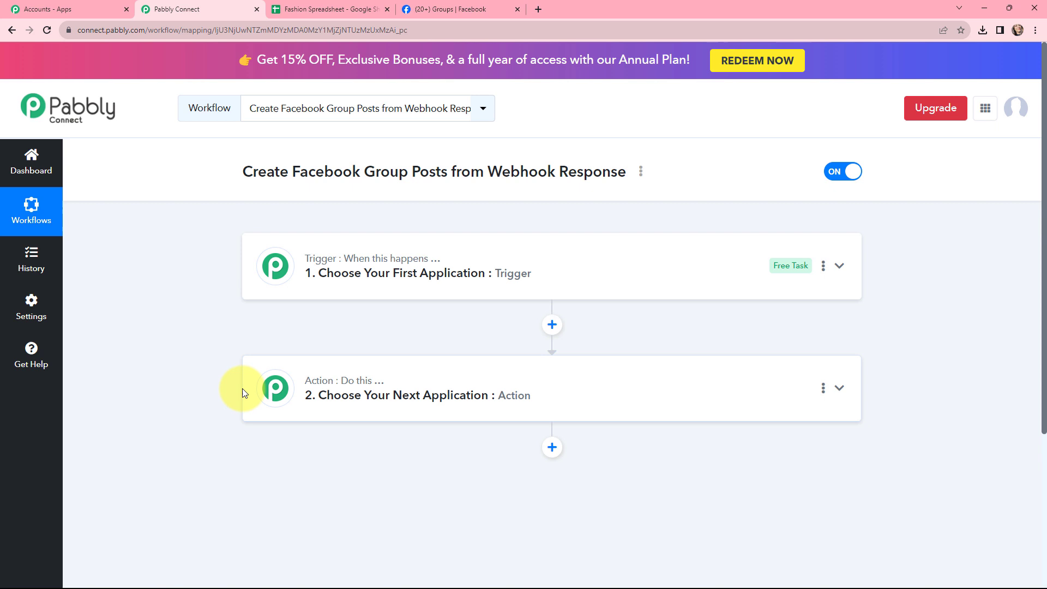
Choose Webhook by Pabbly as the workflow's trigger app
{"action": "left_click", "coordinate": [243, 263]}
{"action": "left_click", "coordinate": [244, 263]}
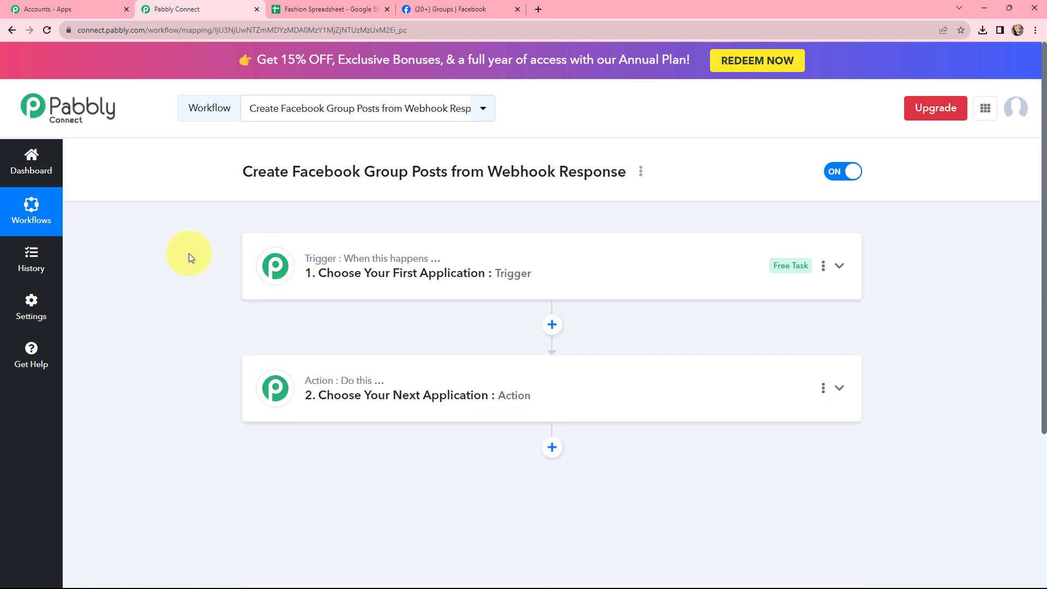
{"action": "left_click", "coordinate": [541, 274]}
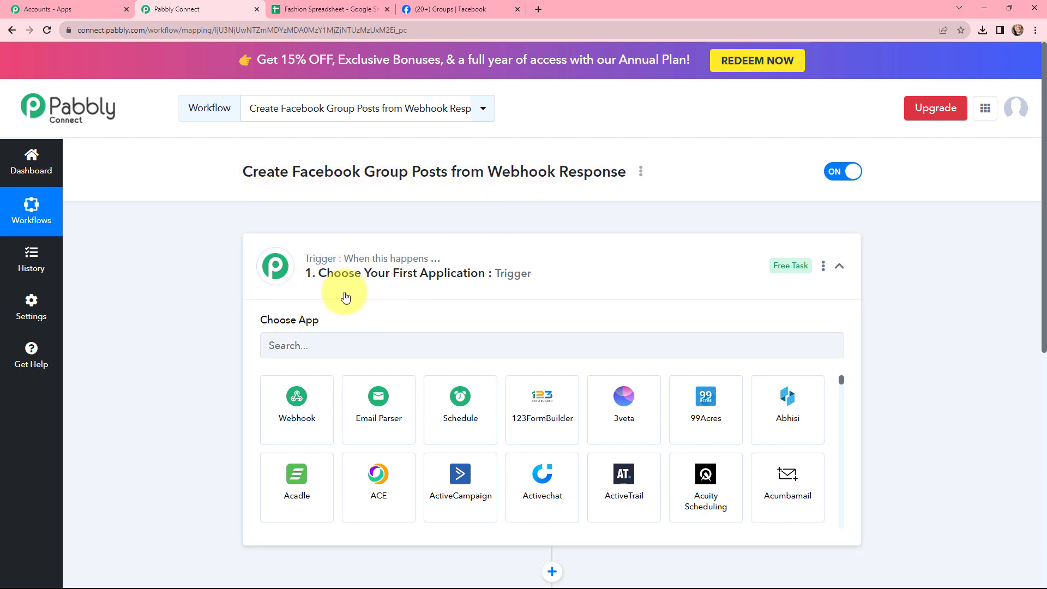
{"action": "left_click", "coordinate": [338, 345]}
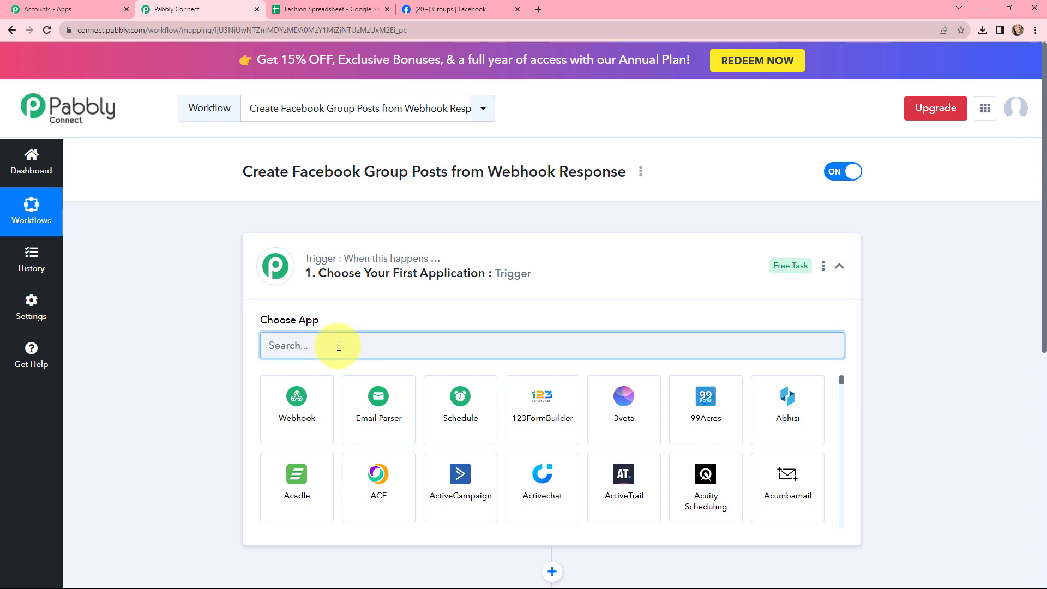
{"action": "left_click", "coordinate": [296, 404]}
Copy the webhook URL and start waiting for a webhook response
{"action": "scroll", "coordinate": [237, 370], "scroll_direction": "down", "scroll_amount": 1}
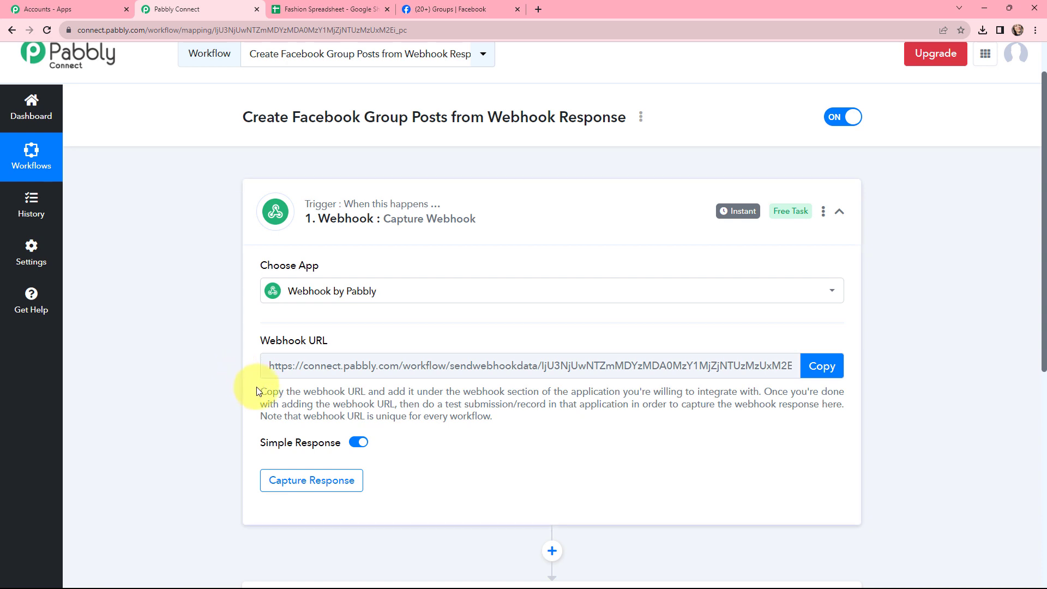
{"action": "left_click_drag", "start_coordinate": [258, 390], "coordinate": [491, 427]}
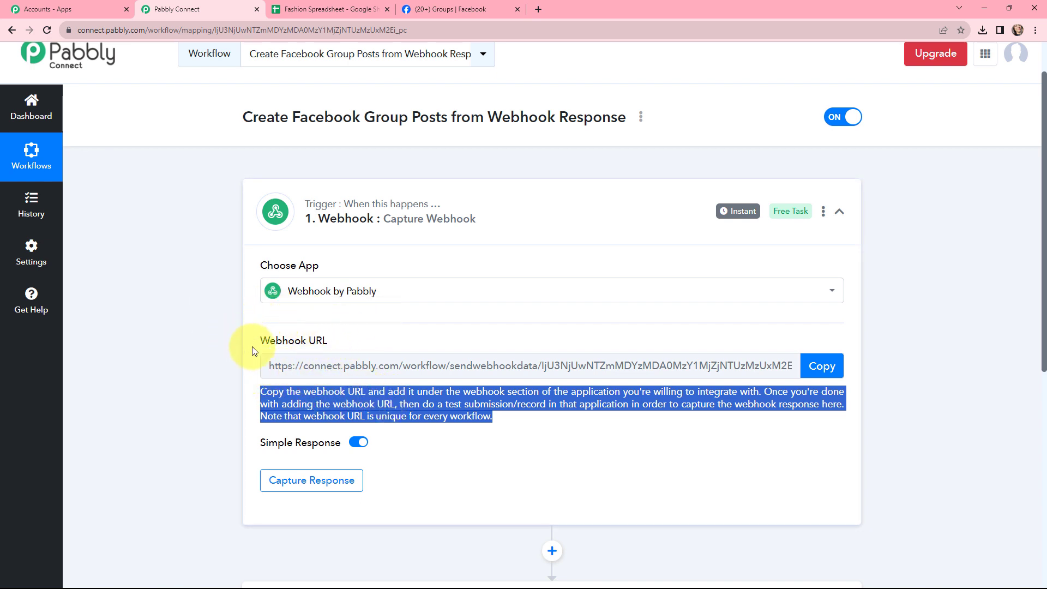
{"action": "left_click", "coordinate": [196, 351]}
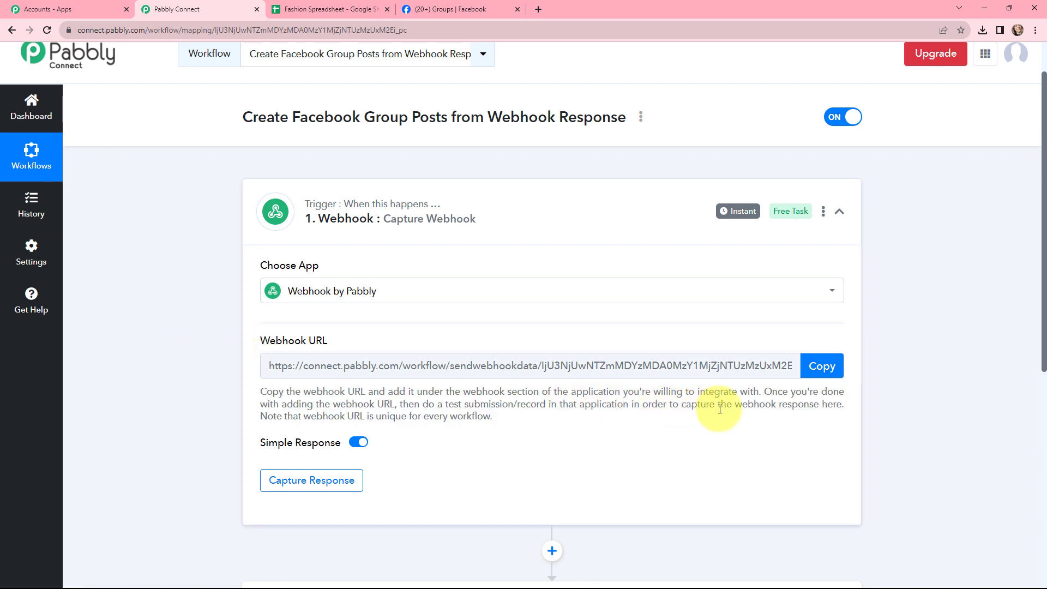
{"action": "left_click", "coordinate": [827, 366]}
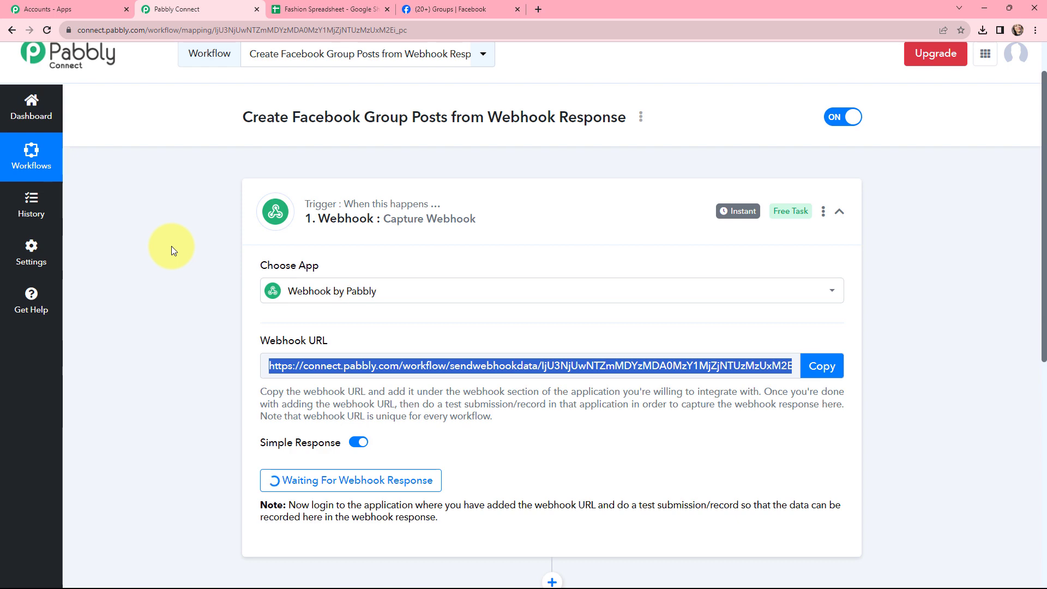
Search the Workspace Marketplace for 'Pabbly Connect Webhooks', confirm it's installed, and close the Marketplace
{"action": "left_click", "coordinate": [300, 13]}
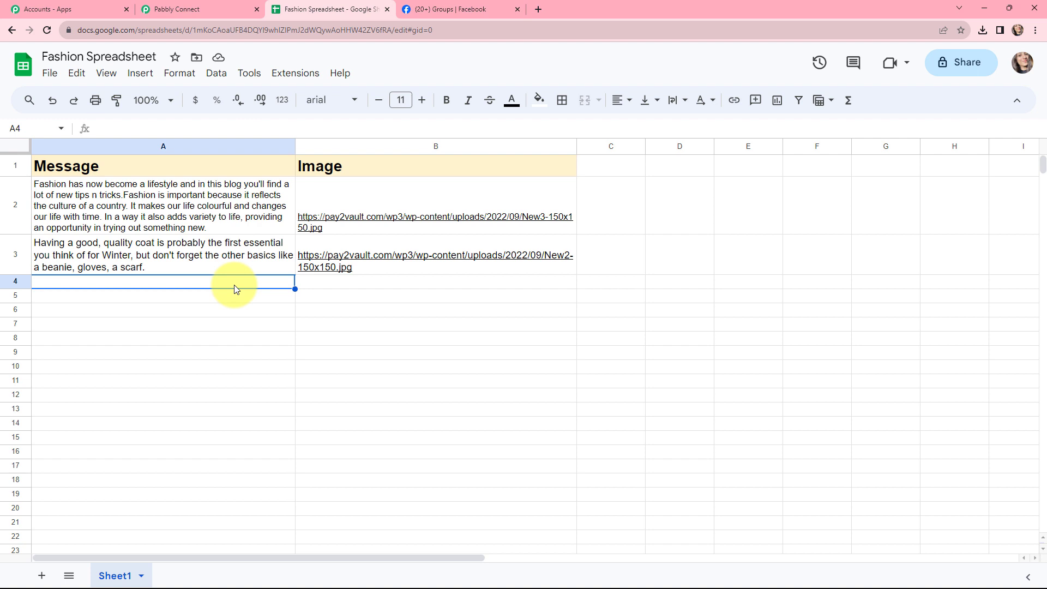
{"action": "left_click", "coordinate": [288, 77]}
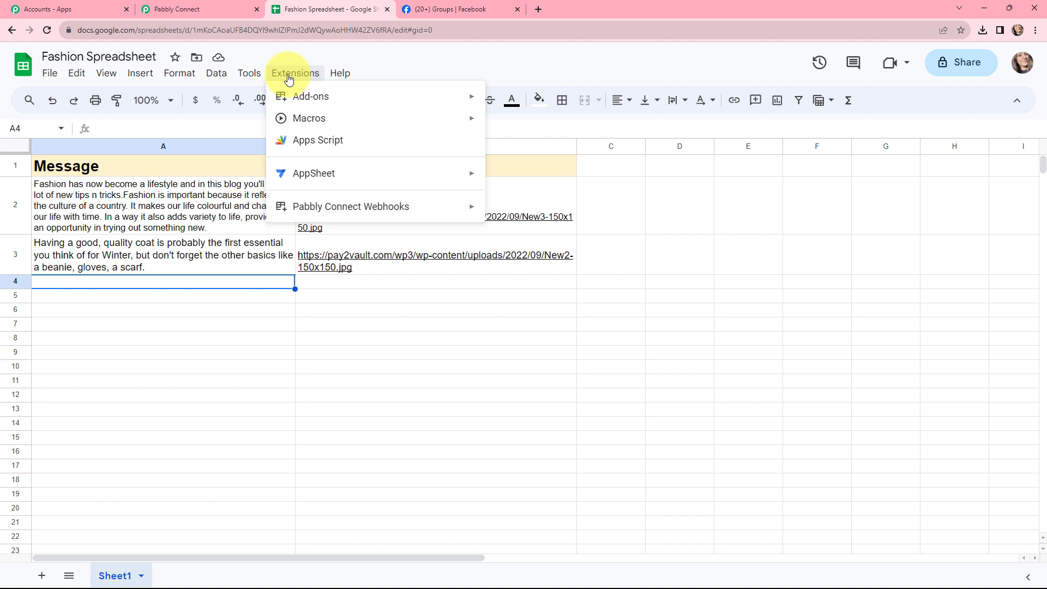
{"action": "mouse_move", "coordinate": [299, 202]}
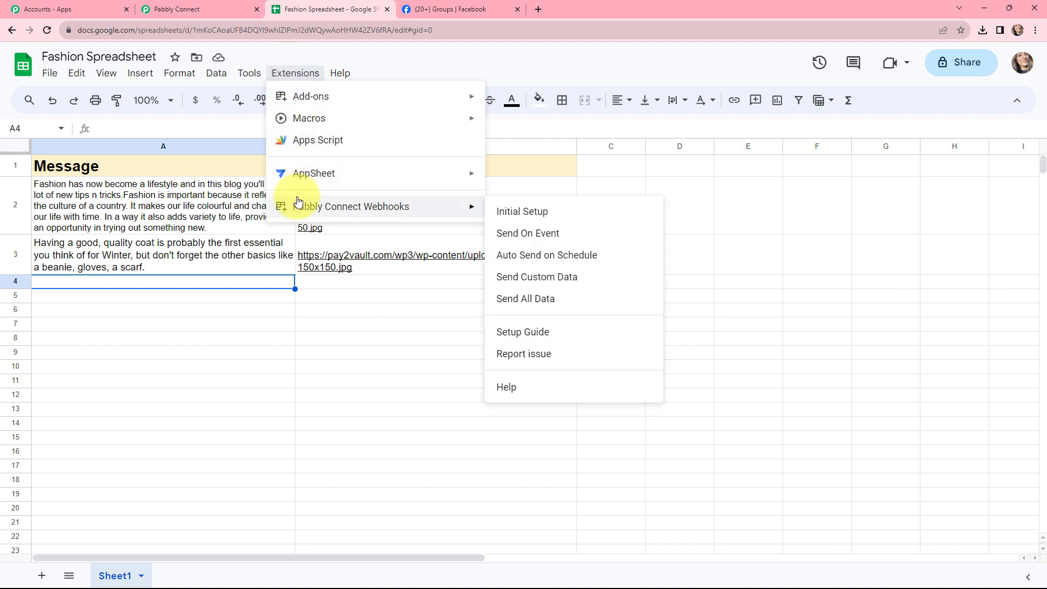
{"action": "mouse_move", "coordinate": [427, 98]}
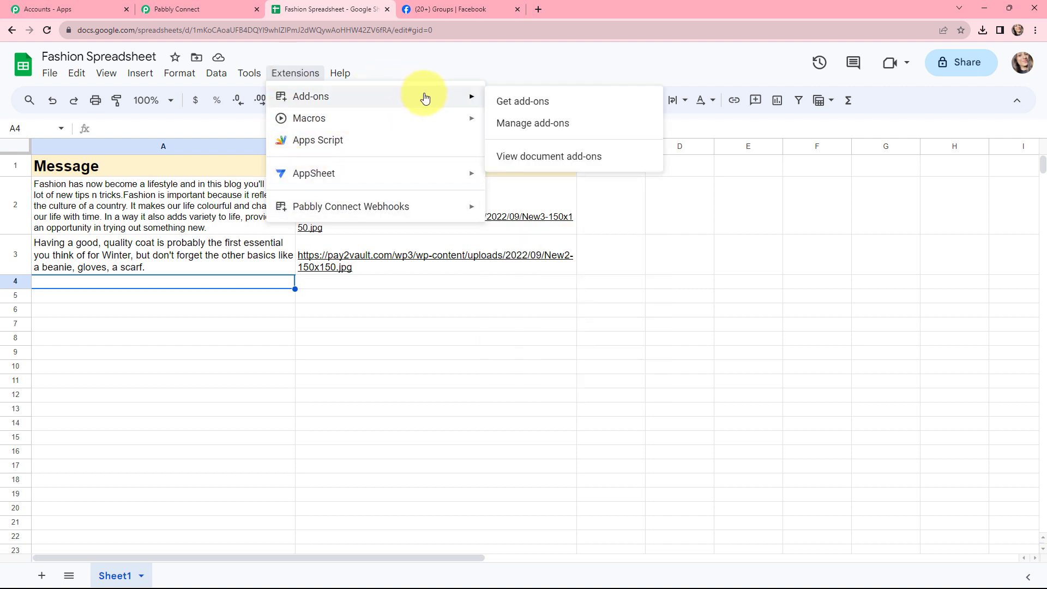
{"action": "left_click", "coordinate": [529, 104]}
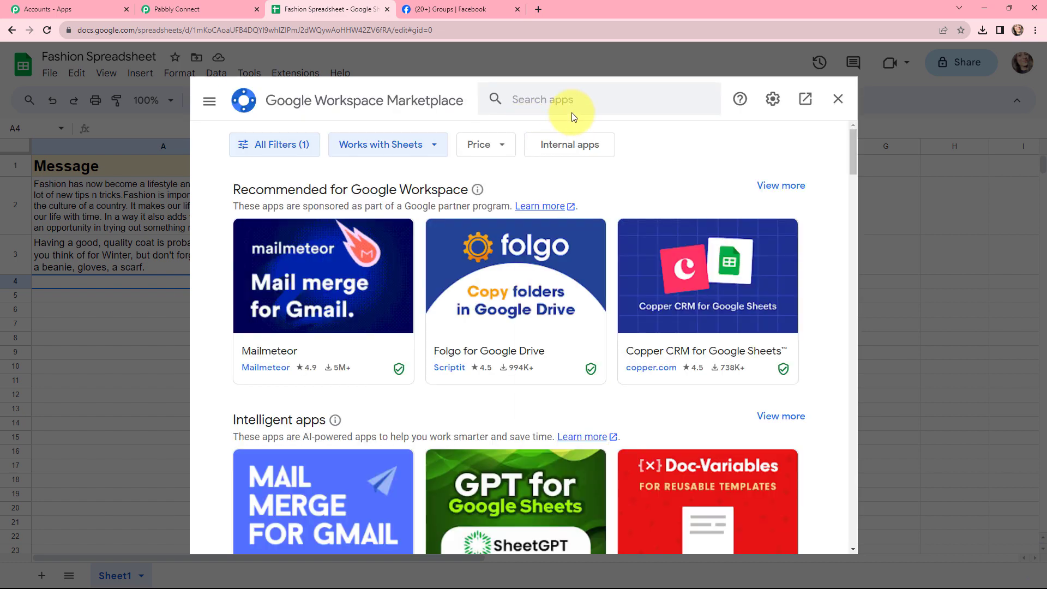
{"action": "type", "text": "p"}
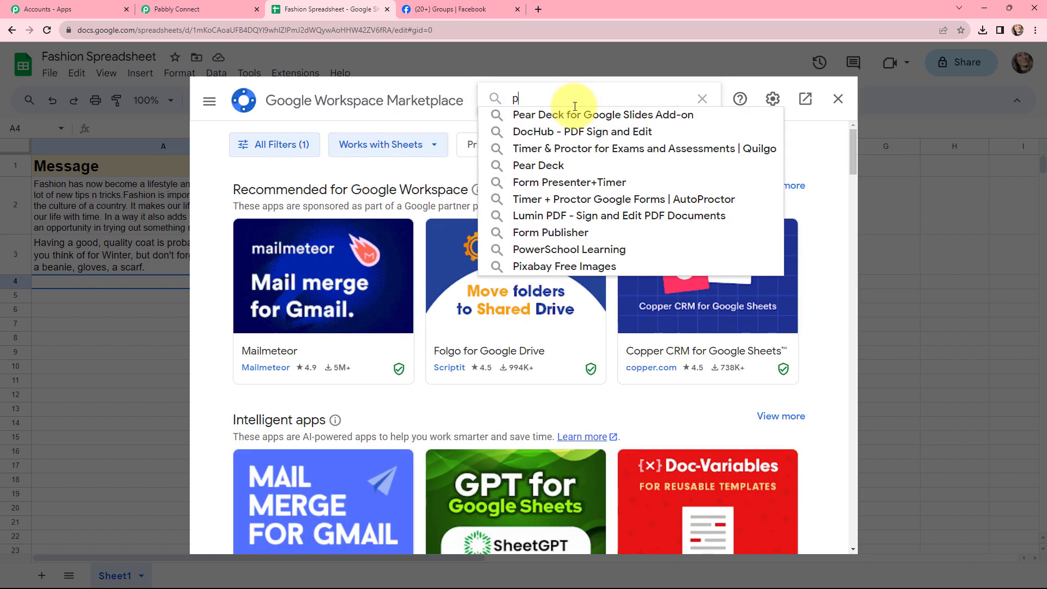
{"action": "type", "text": "abb"}
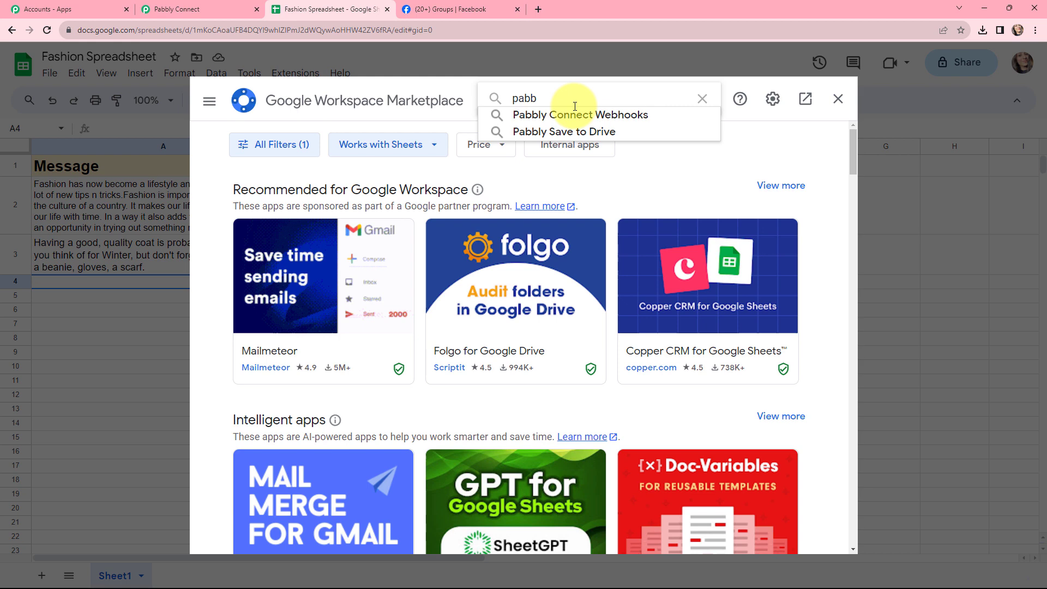
{"action": "left_click", "coordinate": [574, 110]}
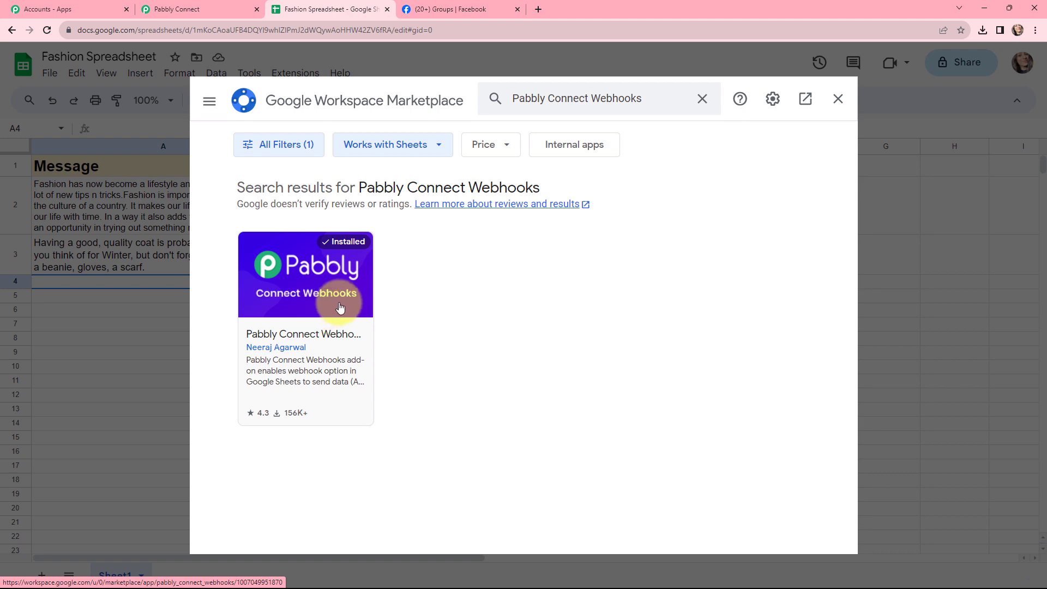
{"action": "left_click", "coordinate": [838, 98]}
Start the Pabbly Connect Webhooks Initial Setup and paste in the Pabbly webhook URL
{"action": "left_click", "coordinate": [295, 73]}
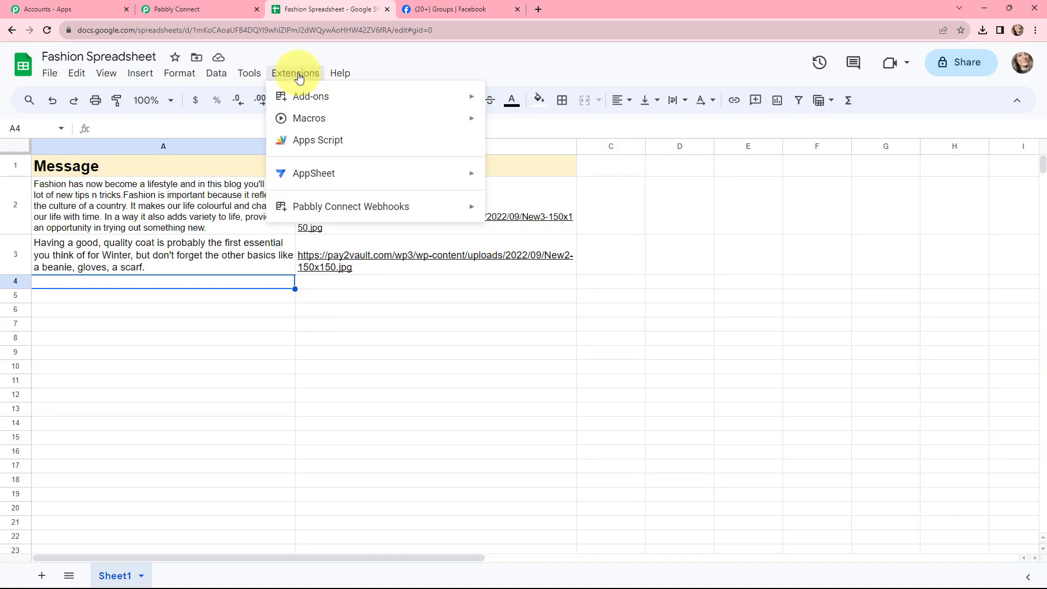
{"action": "mouse_move", "coordinate": [440, 211]}
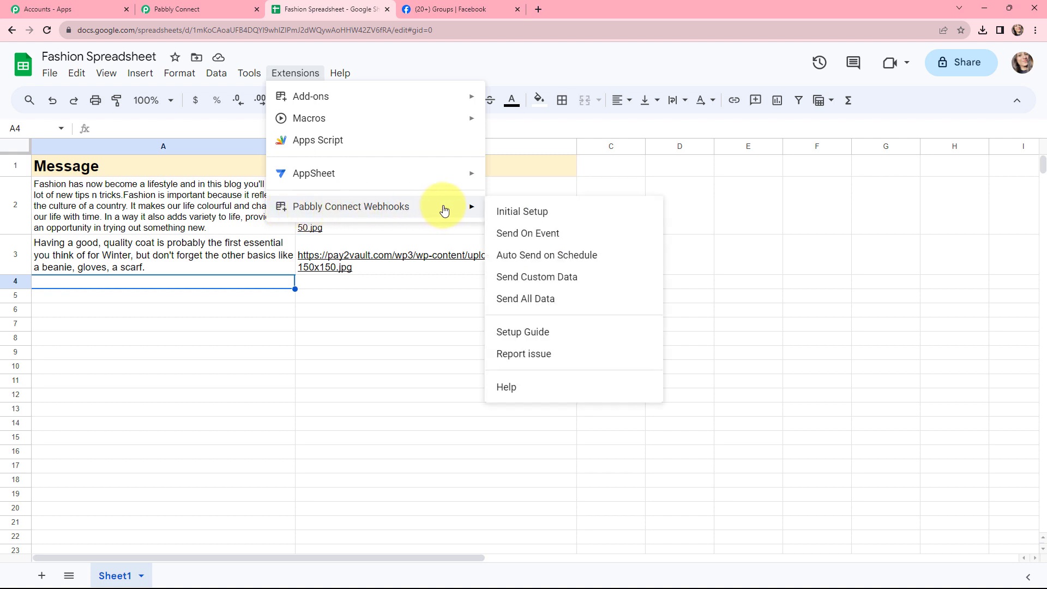
{"action": "left_click", "coordinate": [539, 211]}
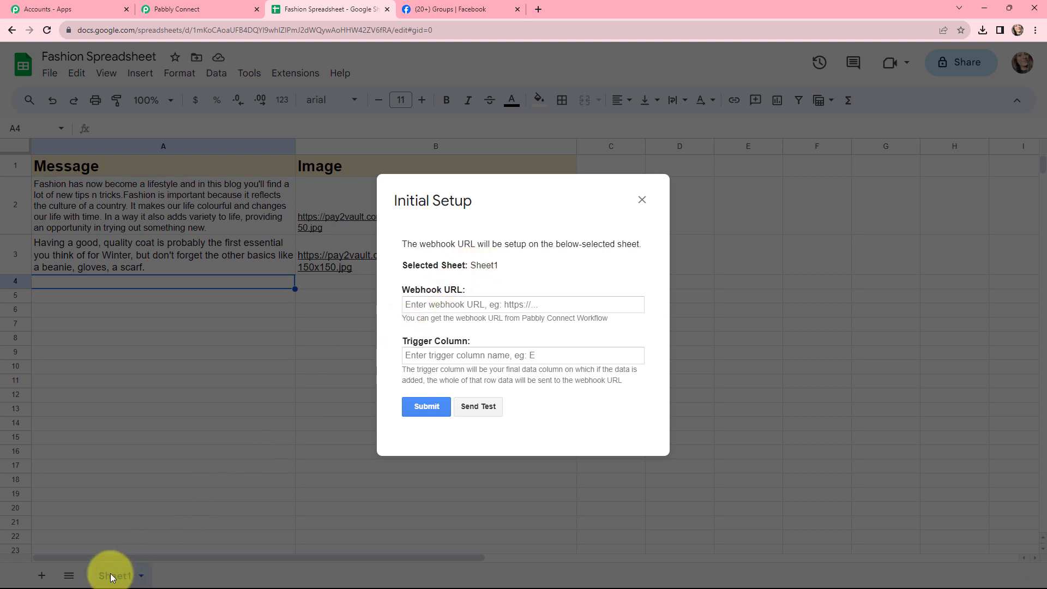
{"action": "left_click", "coordinate": [430, 303]}
{"action": "left_click", "coordinate": [468, 329]}
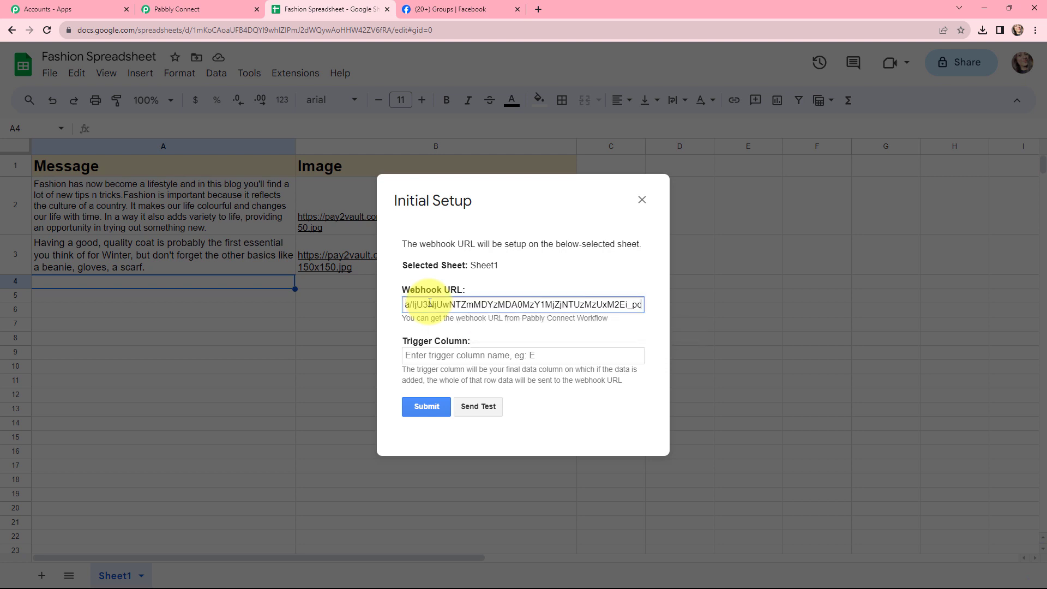
Set trigger column B, submit the setup, and close the success dialog
{"action": "left_click", "coordinate": [439, 355]}
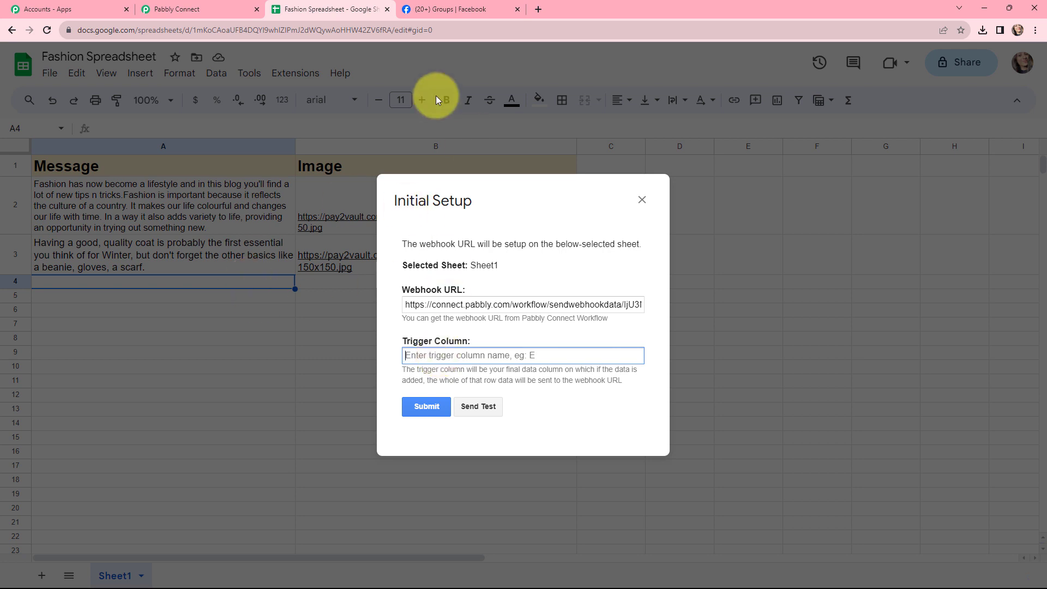
{"action": "left_click", "coordinate": [446, 358]}
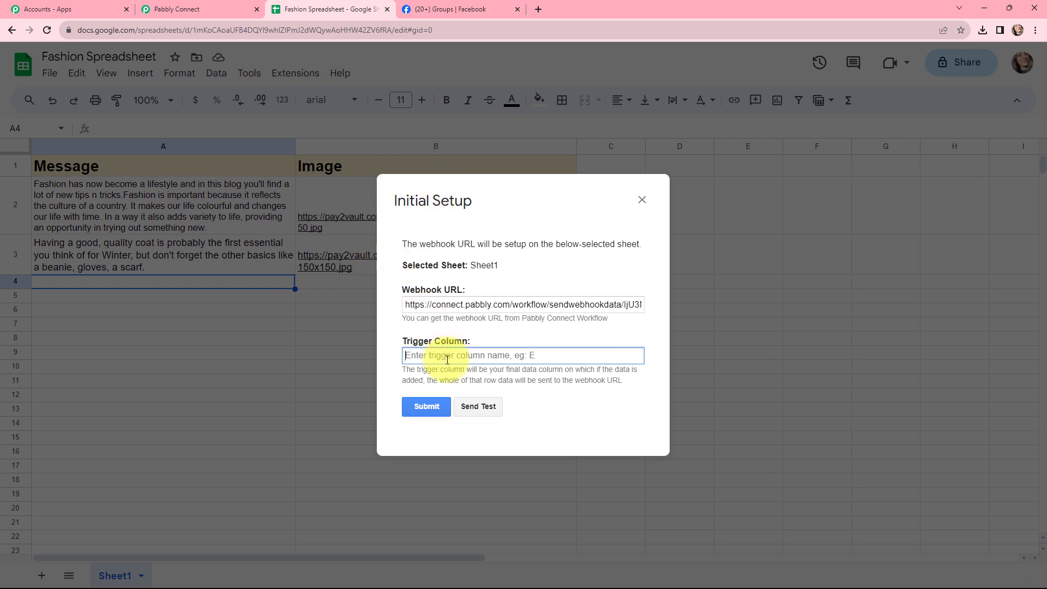
{"action": "type", "text": "B"}
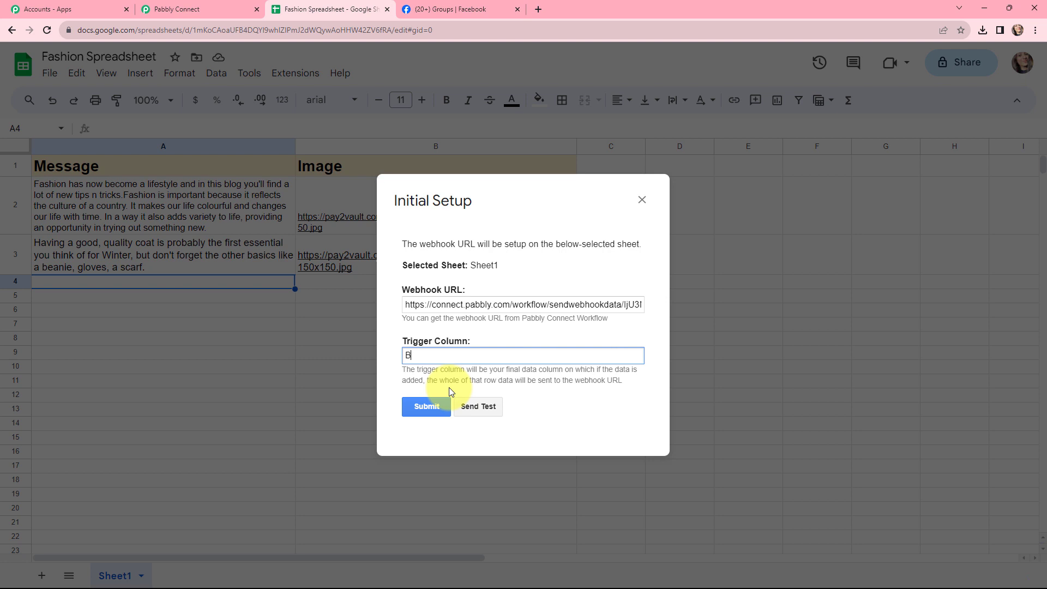
{"action": "left_click", "coordinate": [435, 405]}
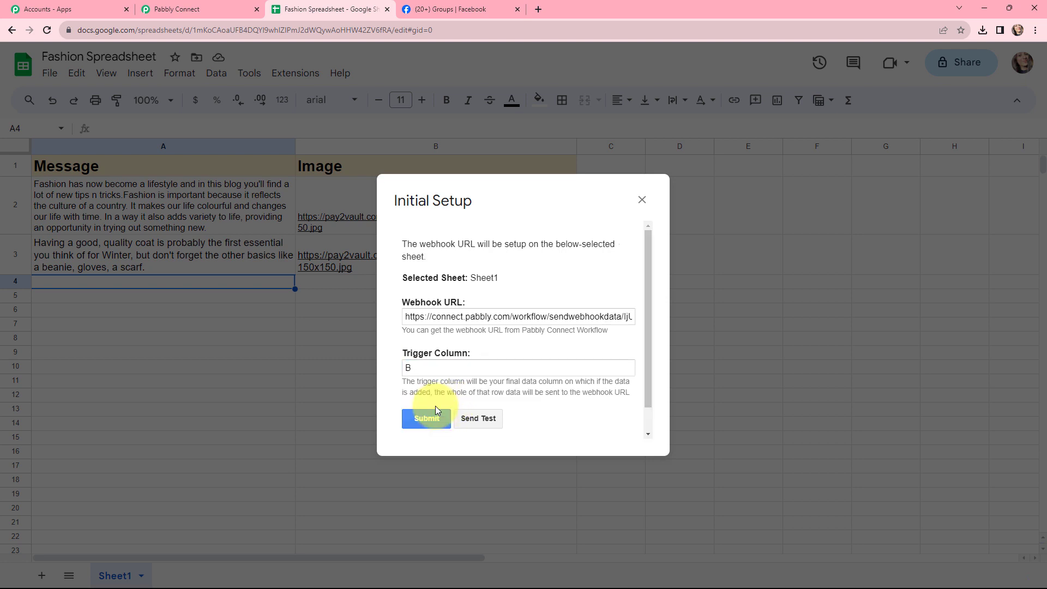
{"action": "scroll", "coordinate": [540, 338], "scroll_direction": "down", "scroll_amount": 1}
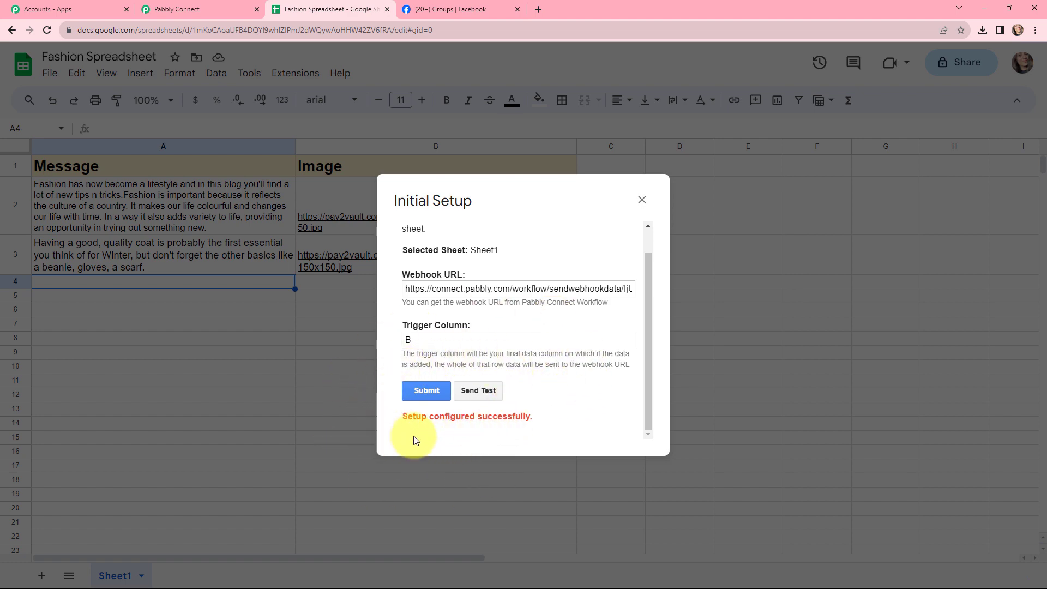
{"action": "left_click", "coordinate": [640, 200]}
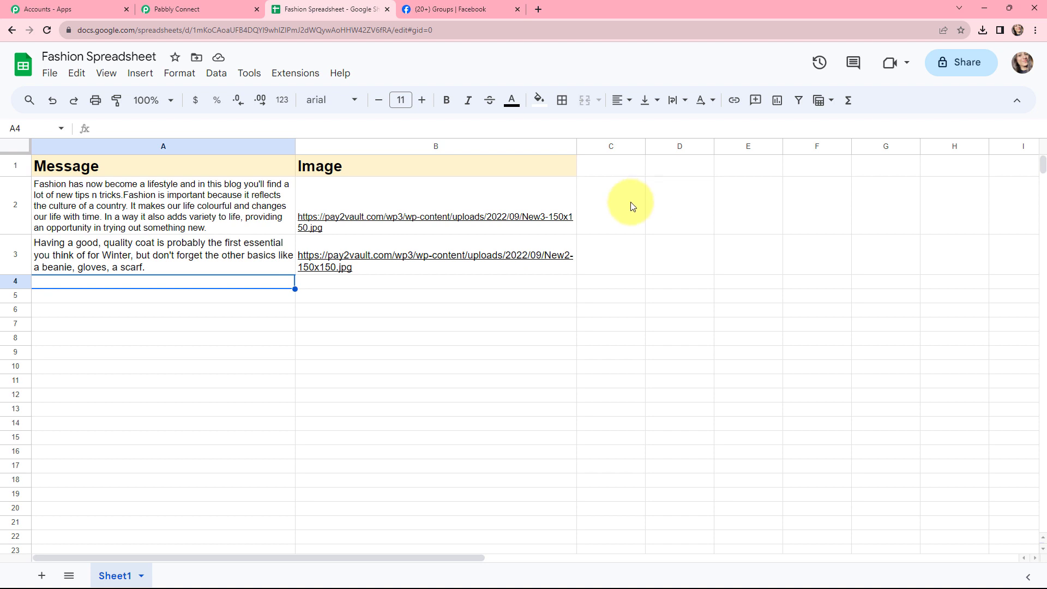
Enable Send On Event and add row 4 with the Spring 2023 trends message and New1 image link
{"action": "left_click", "coordinate": [305, 73]}
{"action": "mouse_move", "coordinate": [305, 205]}
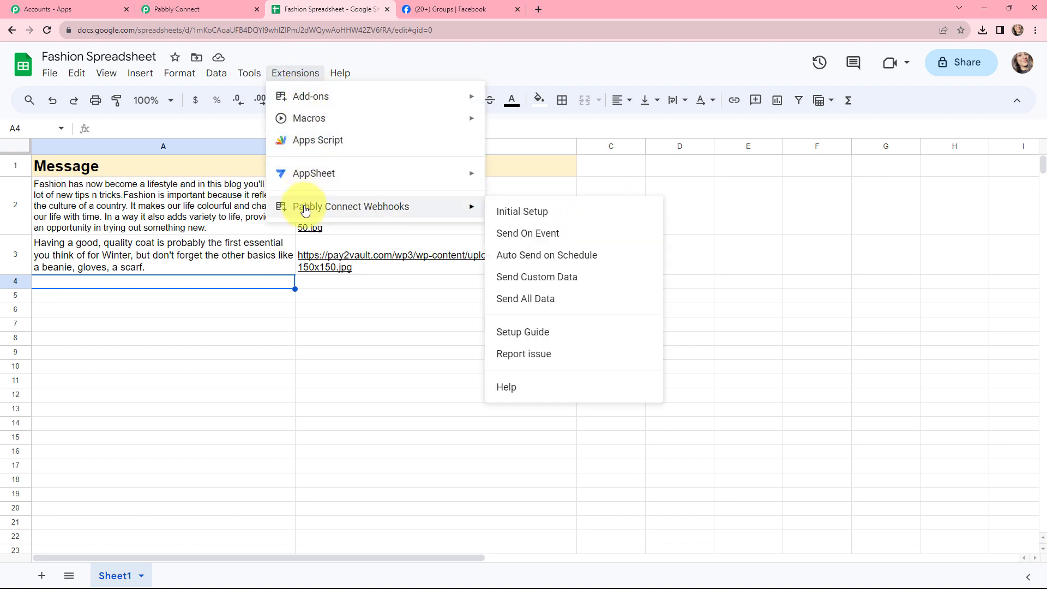
{"action": "left_click", "coordinate": [520, 234]}
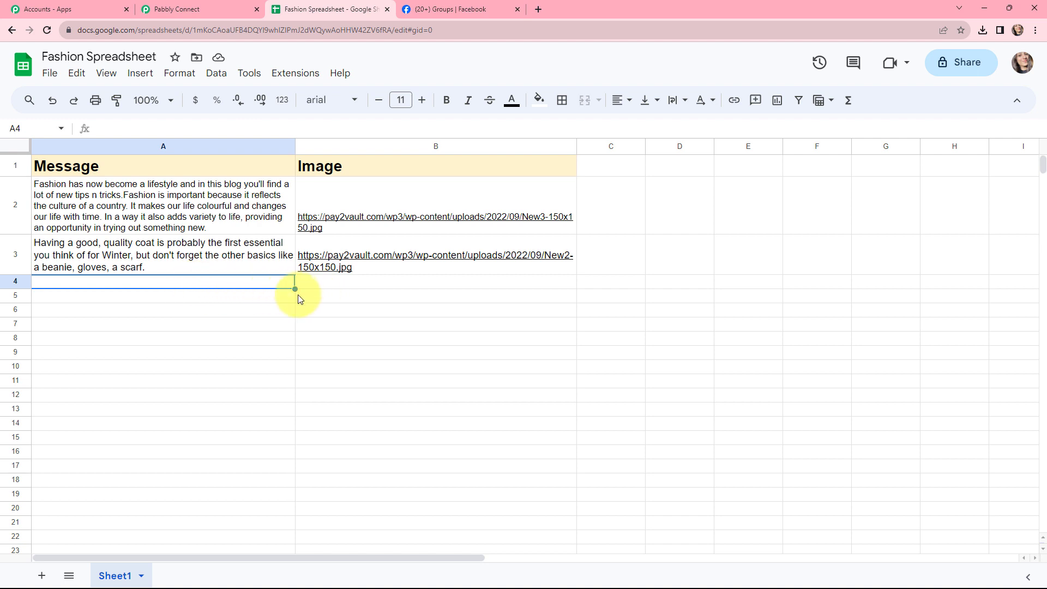
{"action": "key", "text": "ctrl+z"}
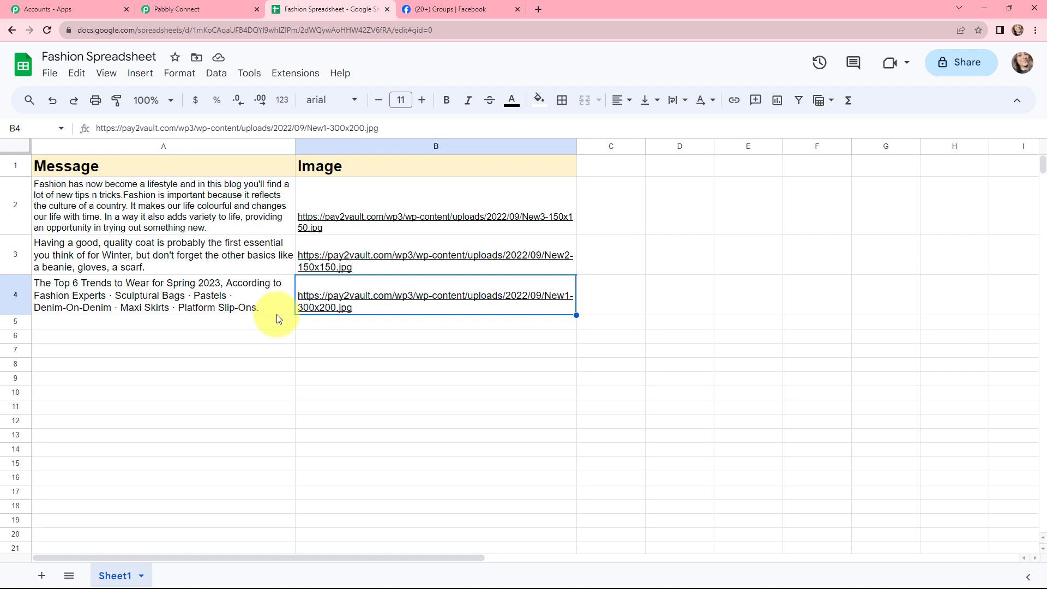
Preview the New1-300x200.jpg image link in cell B4
{"action": "left_click", "coordinate": [339, 299]}
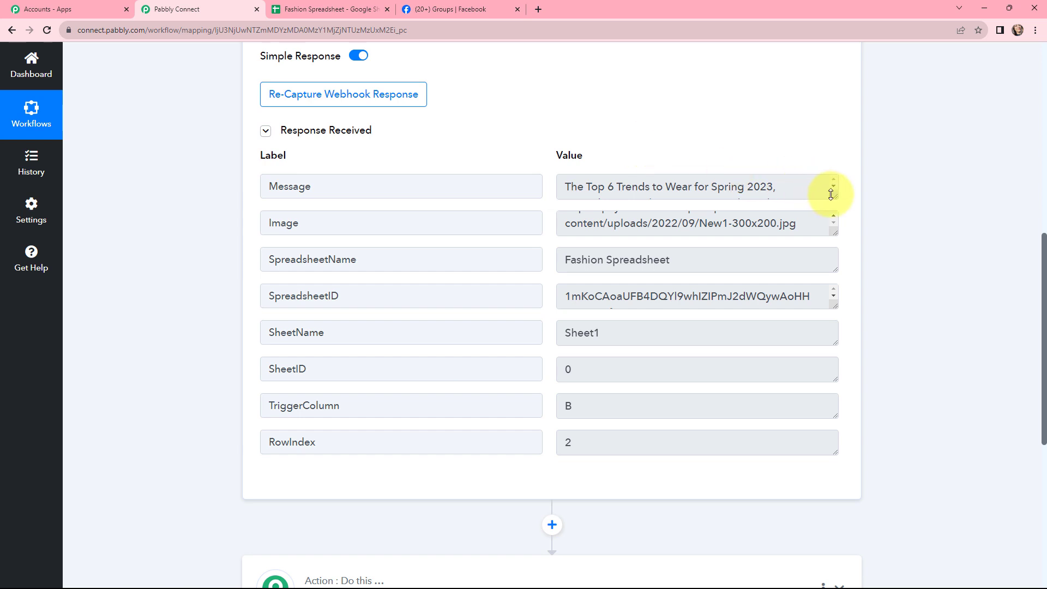
Enlarge the Message and Image value boxes, then scroll down to the 'Choose Your Next Application' card
{"action": "left_click_drag", "start_coordinate": [834, 196], "coordinate": [832, 248]}
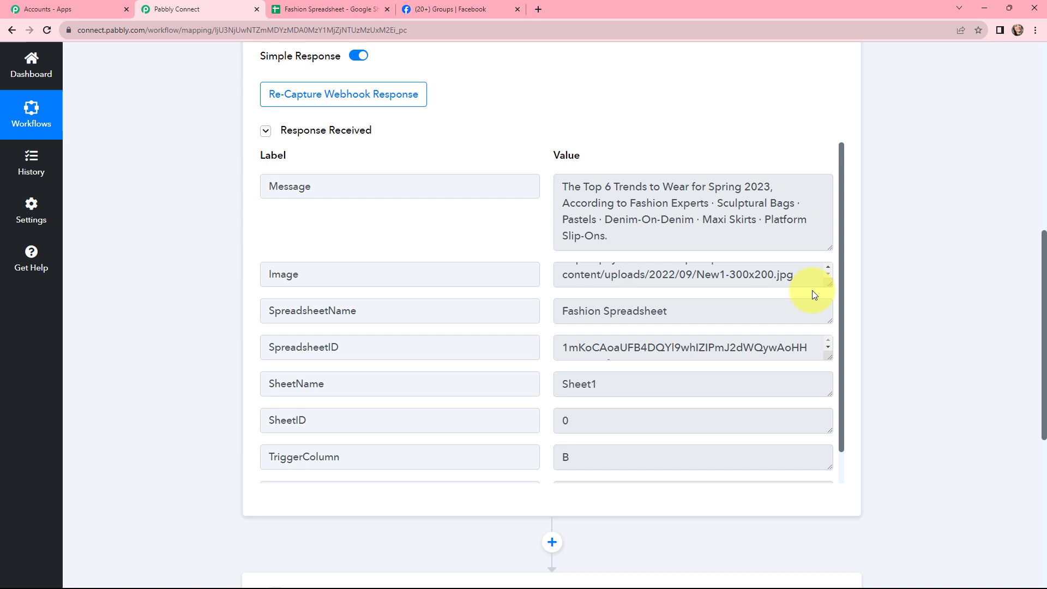
{"action": "left_click_drag", "start_coordinate": [826, 284], "coordinate": [826, 322]}
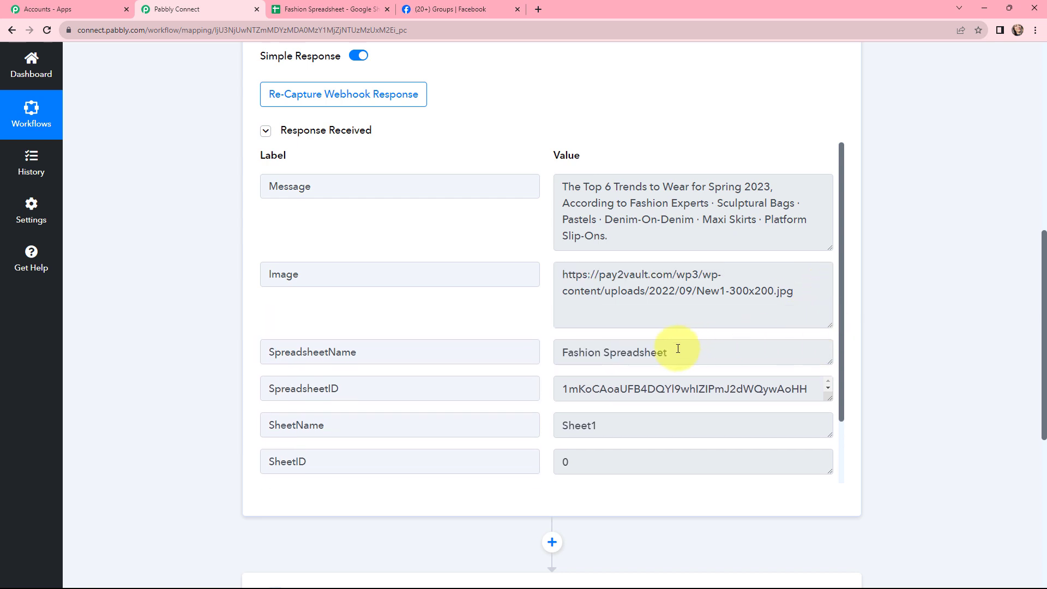
{"action": "scroll", "coordinate": [570, 324], "scroll_direction": "down", "scroll_amount": 1}
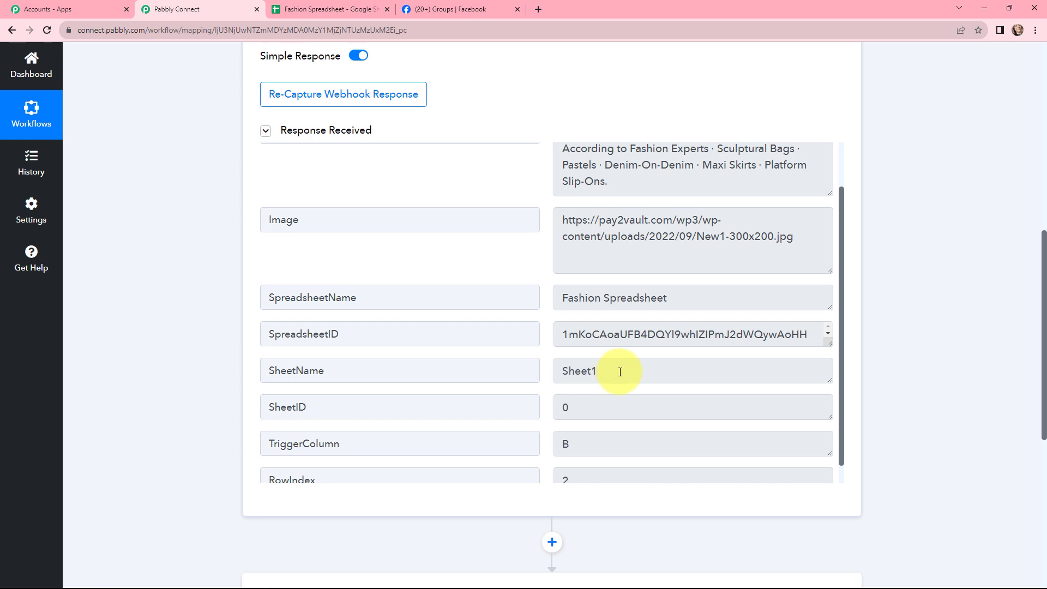
{"action": "scroll", "coordinate": [564, 460], "scroll_direction": "down", "scroll_amount": 1}
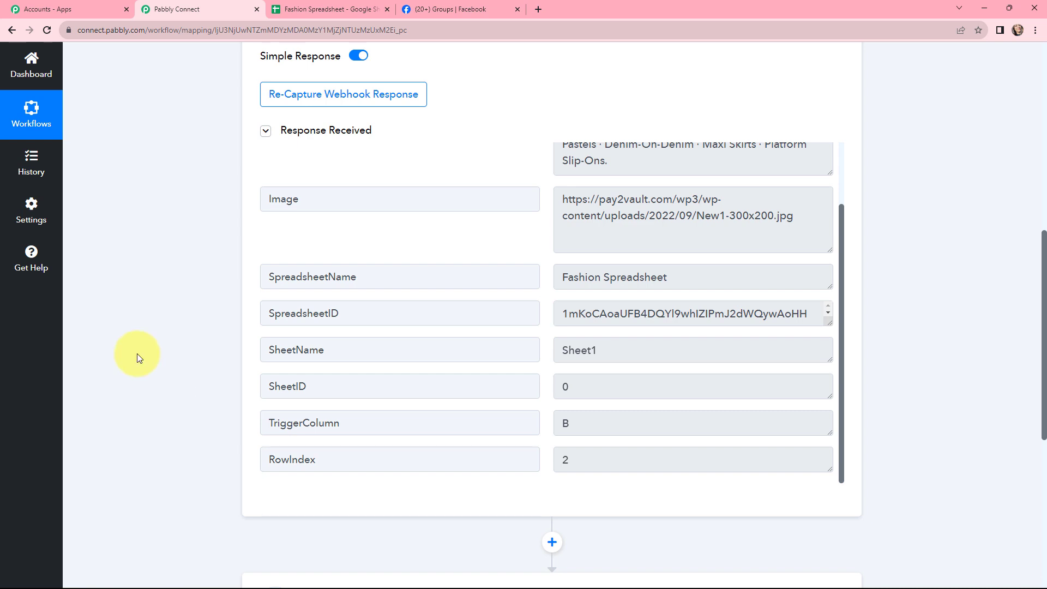
{"action": "scroll", "coordinate": [191, 350], "scroll_direction": "down", "scroll_amount": 2}
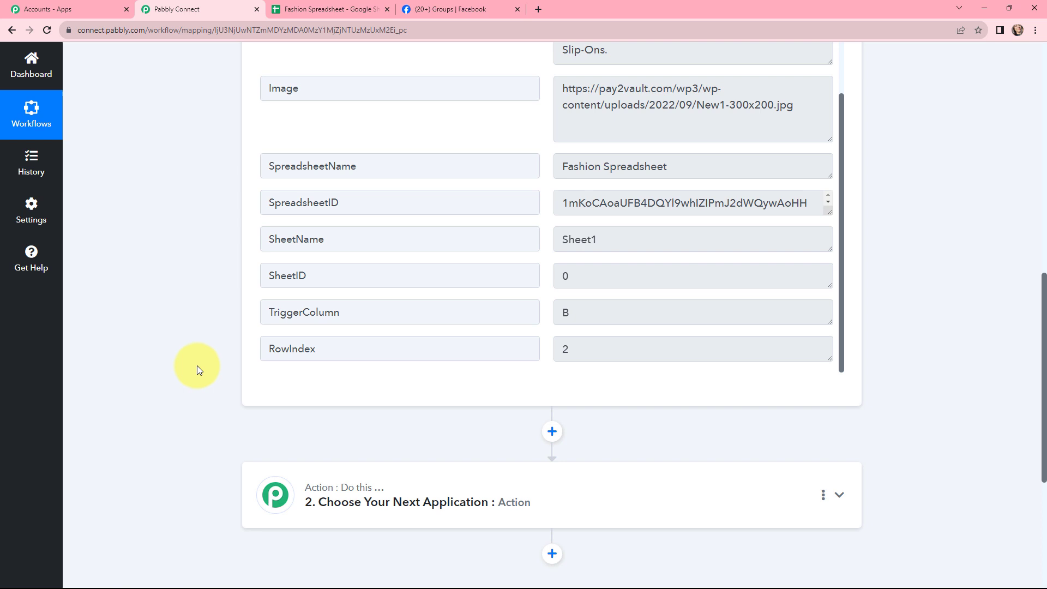
{"action": "scroll", "coordinate": [898, 370], "scroll_direction": "down", "scroll_amount": 4}
{"action": "scroll", "coordinate": [898, 371], "scroll_direction": "down", "scroll_amount": 1}
Search 'facebook g' and choose Facebook Groups as the action app
{"action": "left_click", "coordinate": [490, 227]}
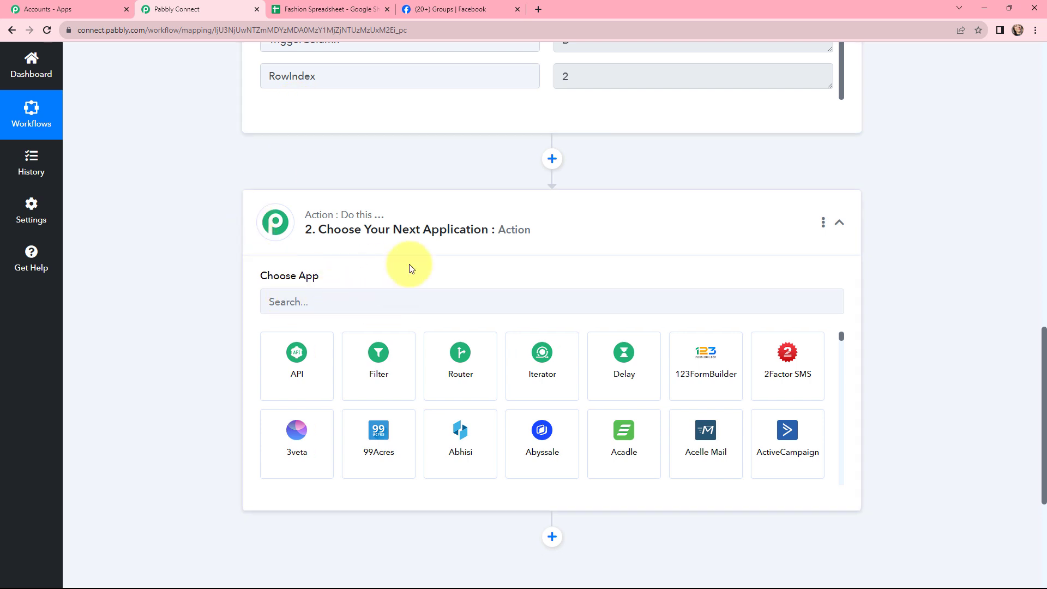
{"action": "left_click", "coordinate": [336, 301]}
{"action": "type", "text": "face"}
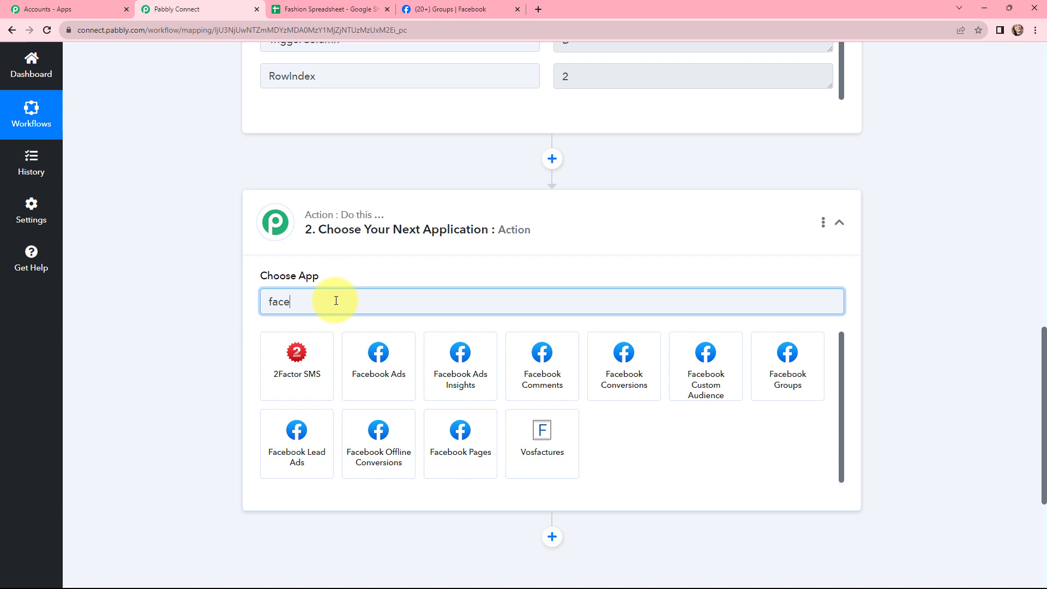
{"action": "type", "text": "book g"}
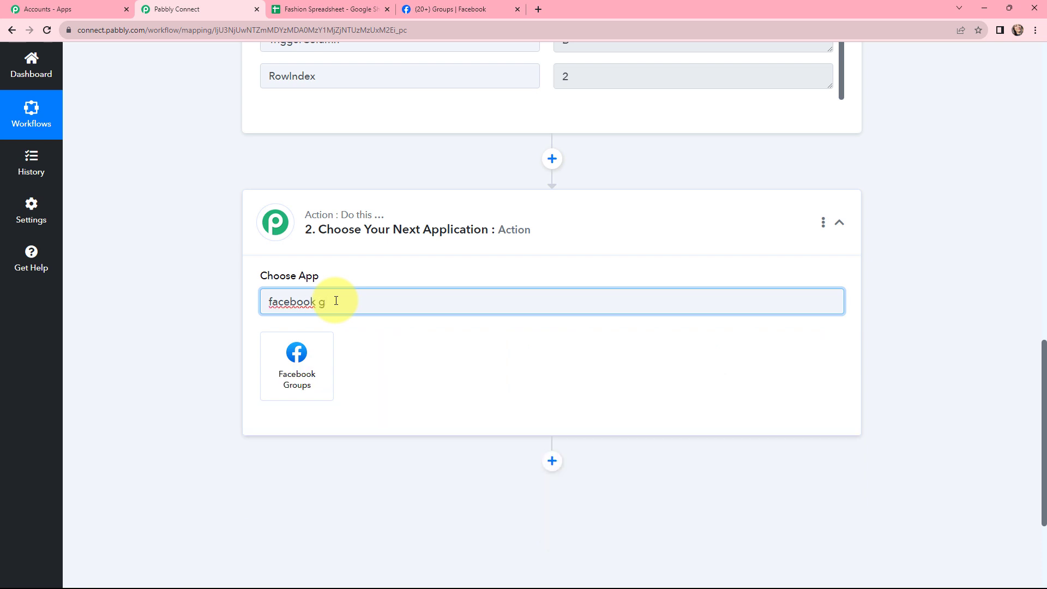
{"action": "left_click", "coordinate": [291, 373]}
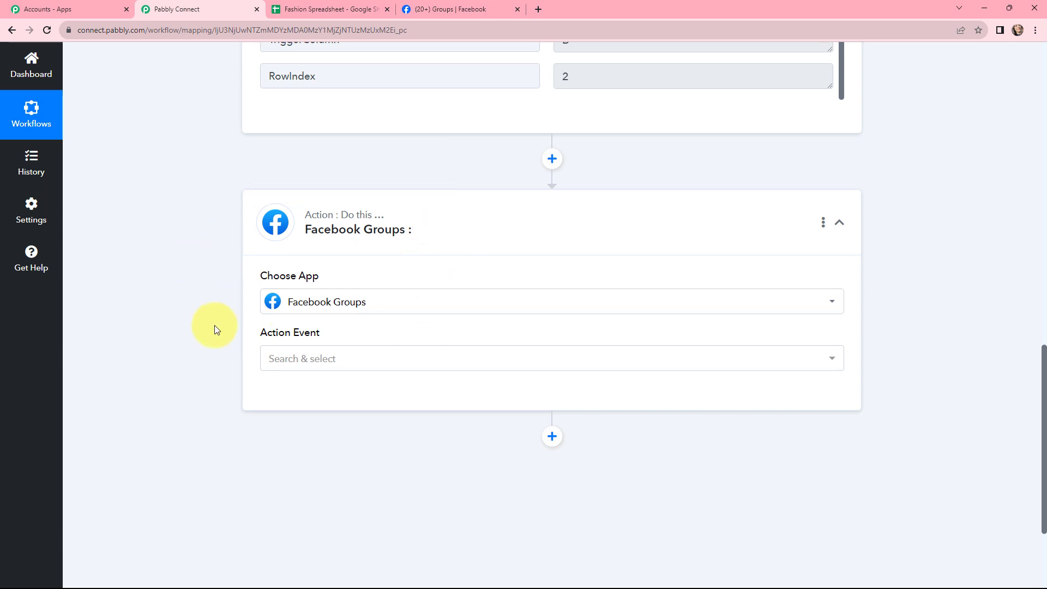
Set the Facebook Groups action event to Post Message and begin connecting an account
{"action": "left_click", "coordinate": [301, 362]}
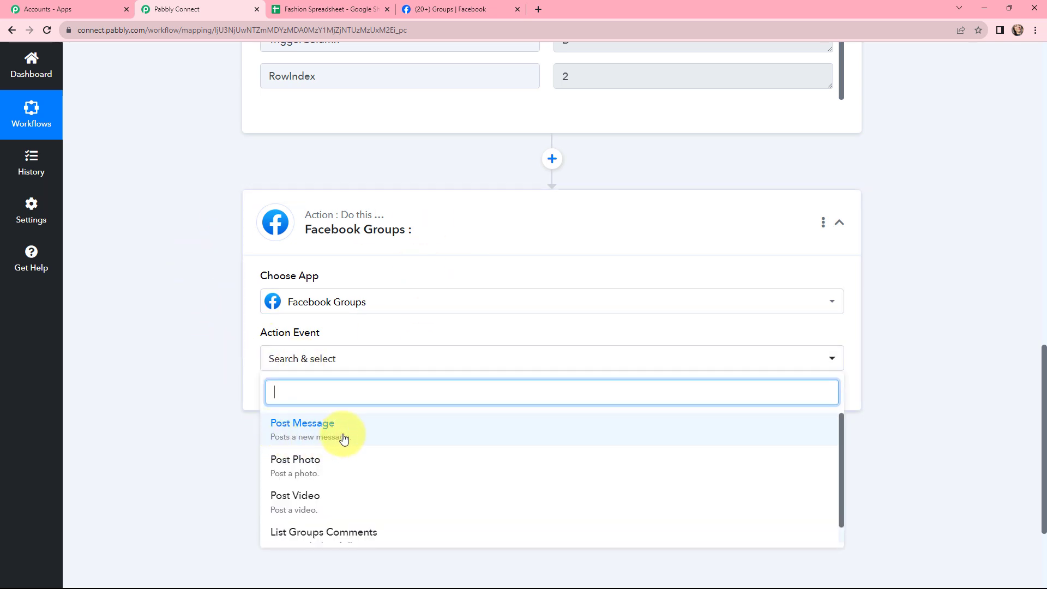
{"action": "left_click", "coordinate": [308, 424]}
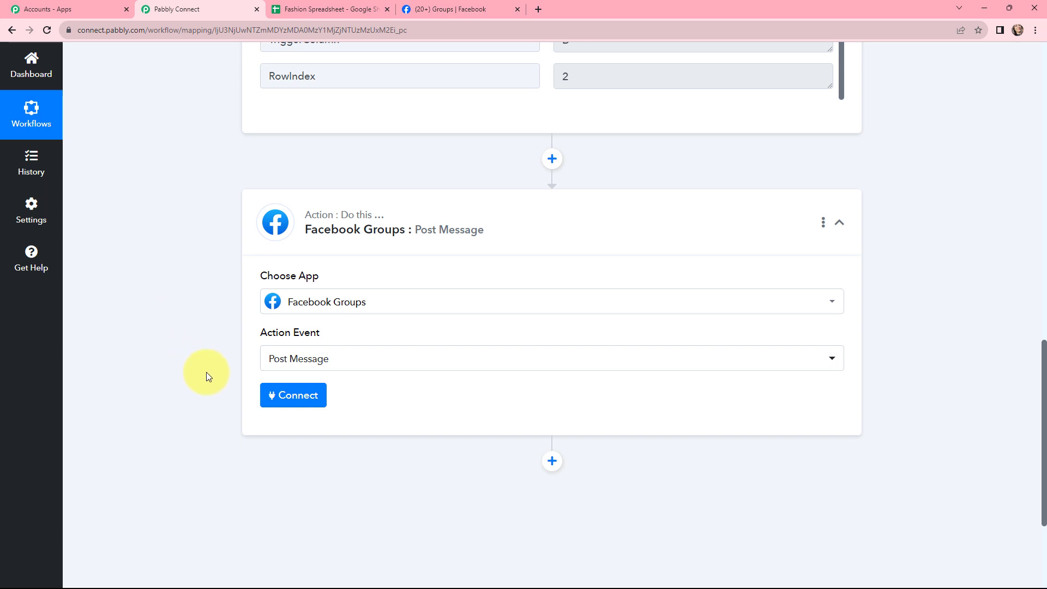
{"action": "left_click", "coordinate": [282, 400]}
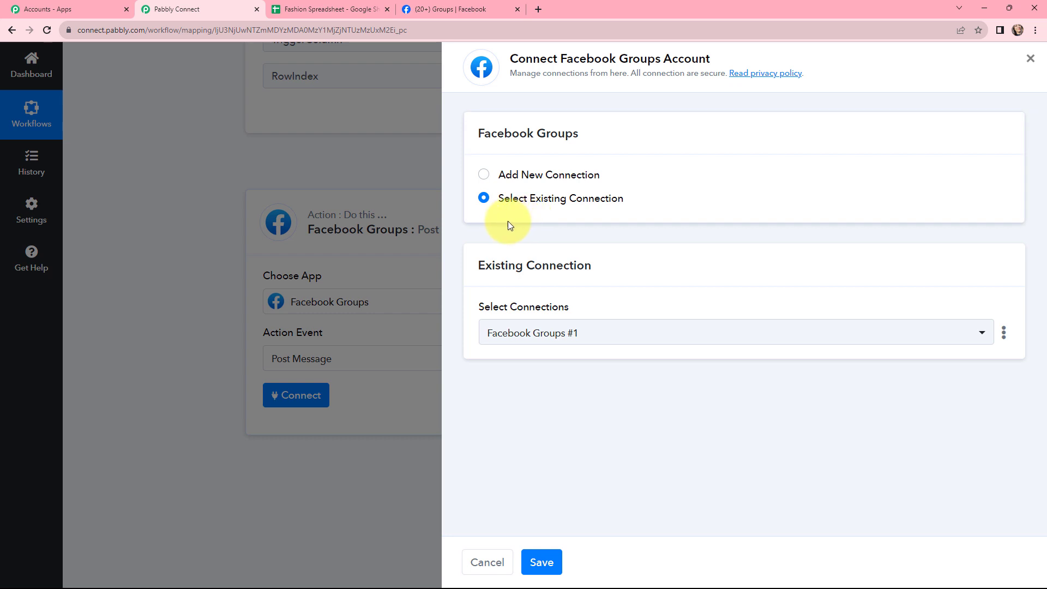
Add a new Facebook Groups connection for group Testing, then switch to the Facebook tab
{"action": "left_click", "coordinate": [484, 175]}
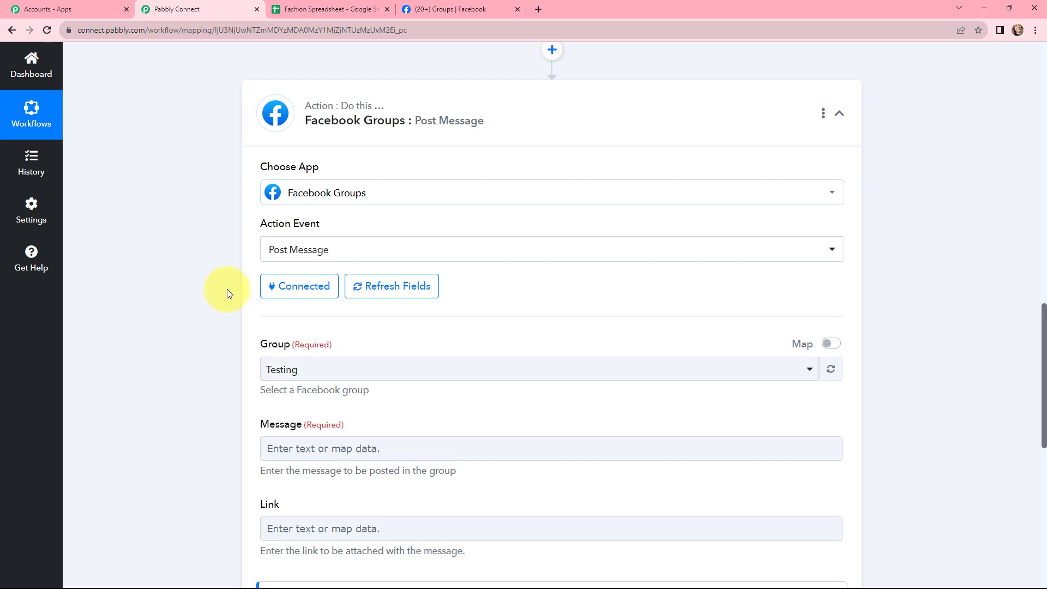
{"action": "scroll", "coordinate": [185, 195], "scroll_direction": "down", "scroll_amount": 4}
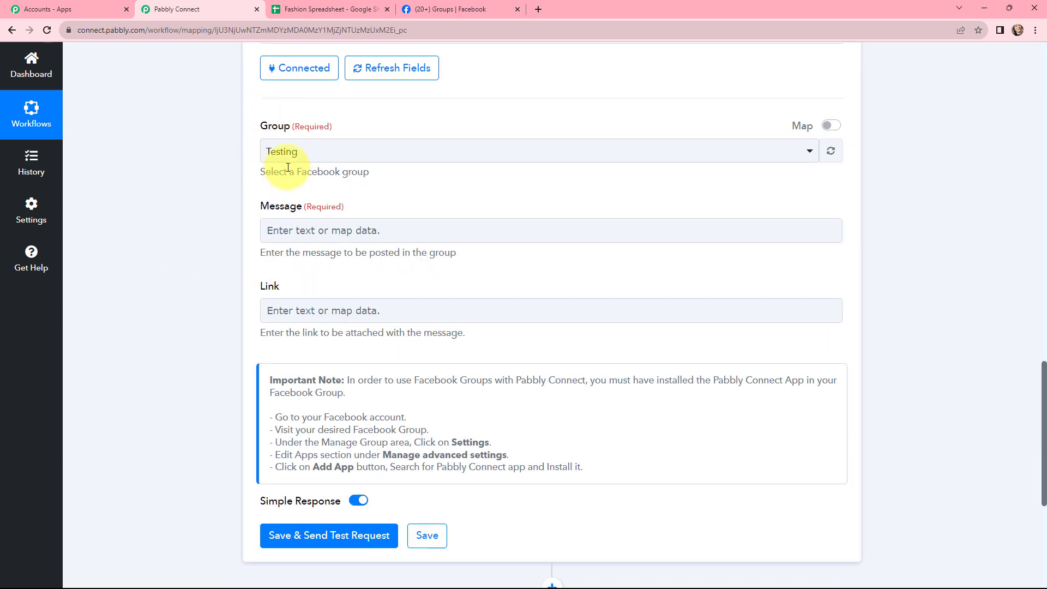
{"action": "left_click", "coordinate": [458, 9]}
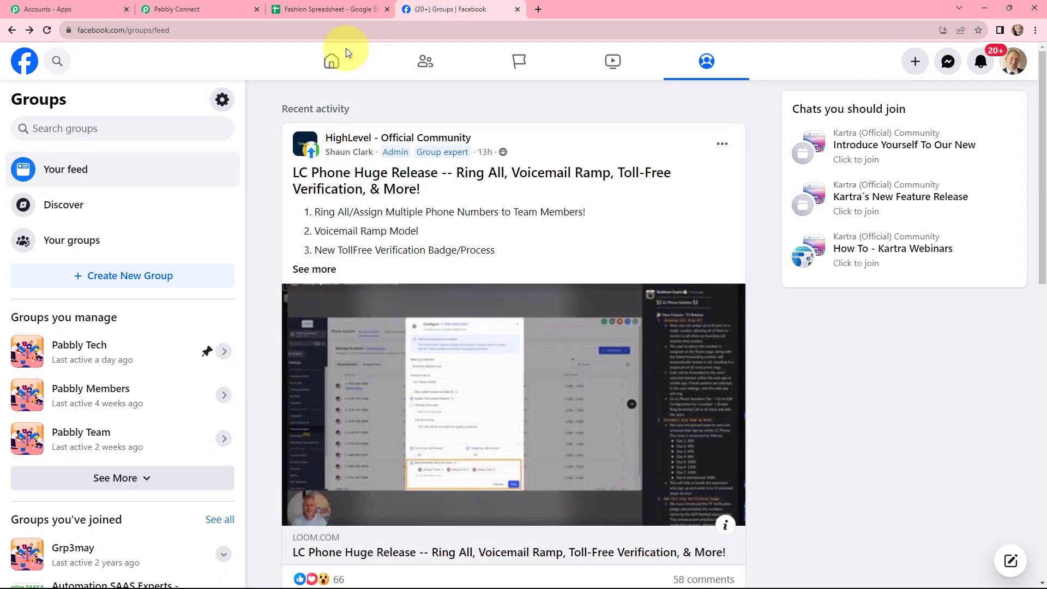
Review the managed groups in Facebook's sidebar, then return to Pabbly Connect's group choices
{"action": "scroll", "coordinate": [140, 278], "scroll_direction": "down", "scroll_amount": 4}
{"action": "scroll", "coordinate": [143, 285], "scroll_direction": "up", "scroll_amount": 4}
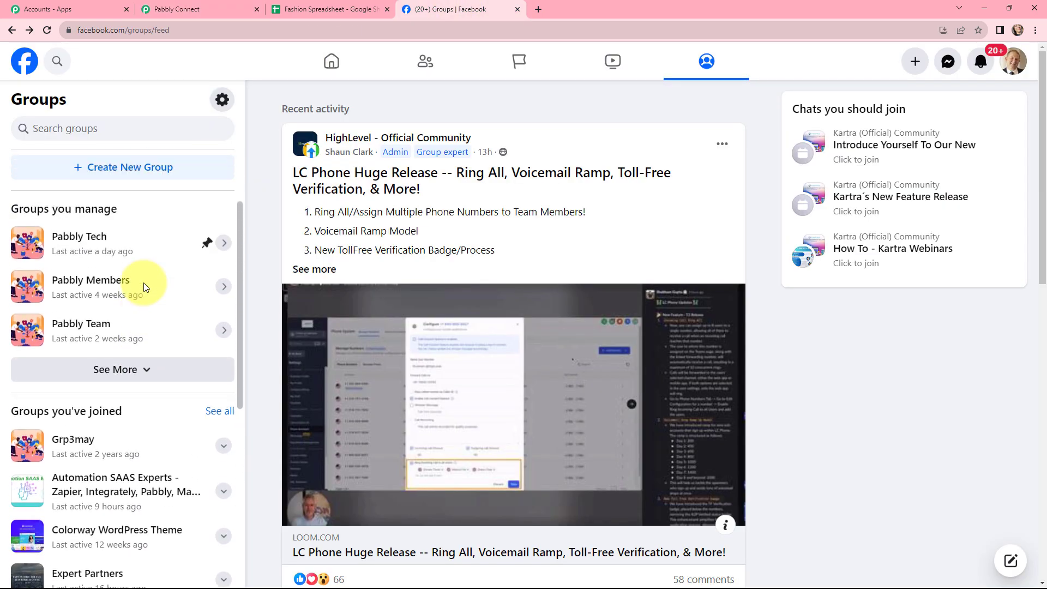
{"action": "left_click", "coordinate": [196, 9]}
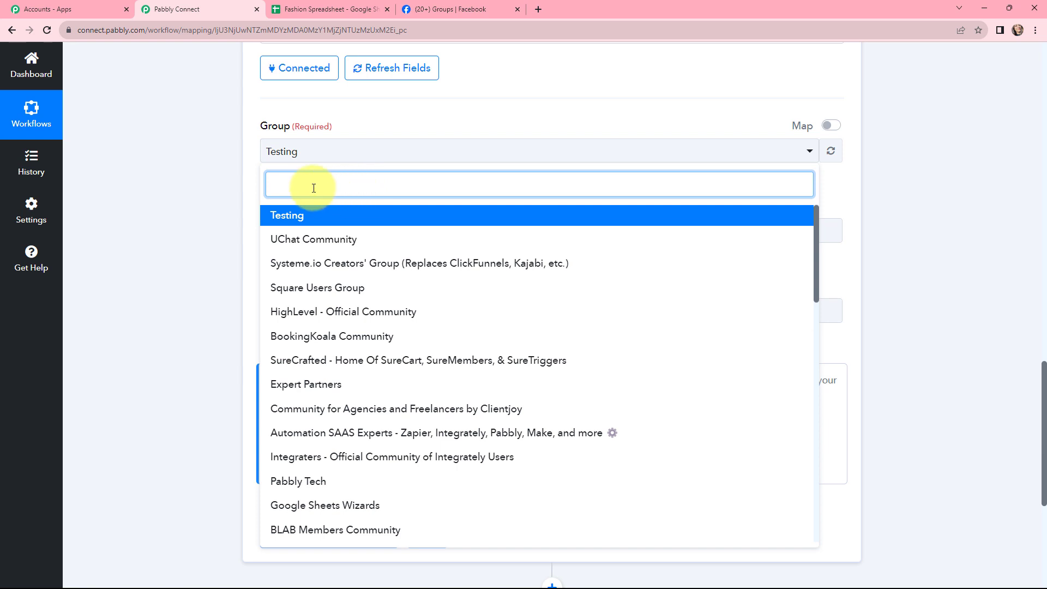
Filter the Group list by 'de' and select Deals and Information
{"action": "type", "text": "de"}
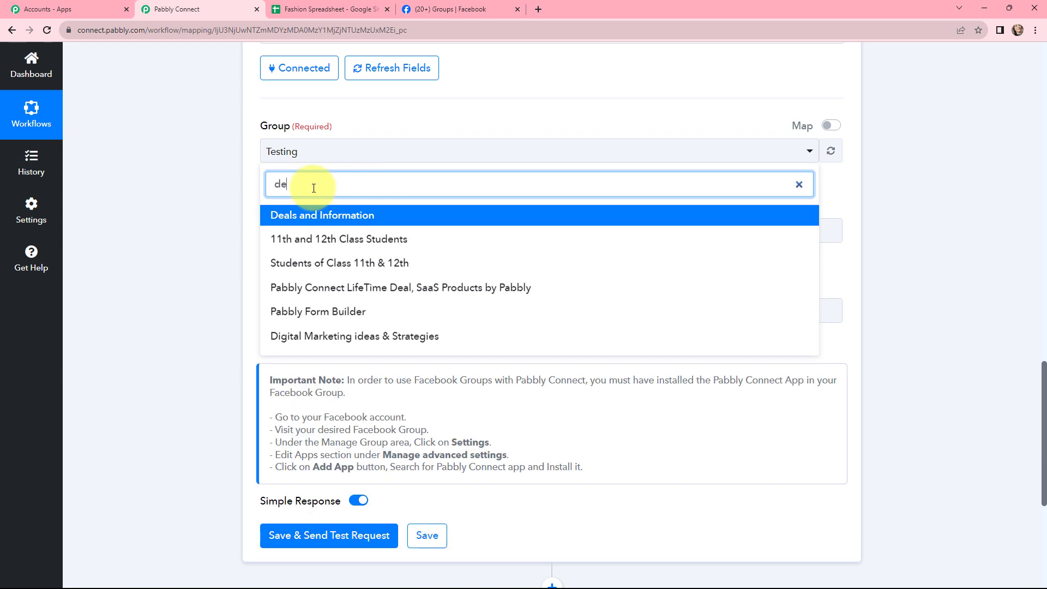
{"action": "left_click", "coordinate": [327, 215]}
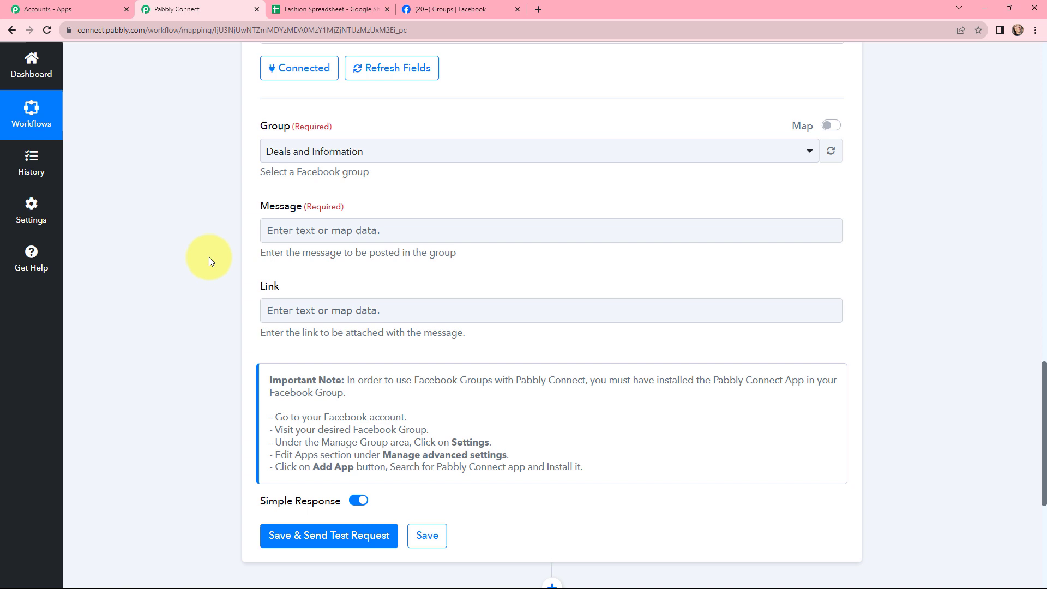
{"action": "left_click", "coordinate": [303, 230]}
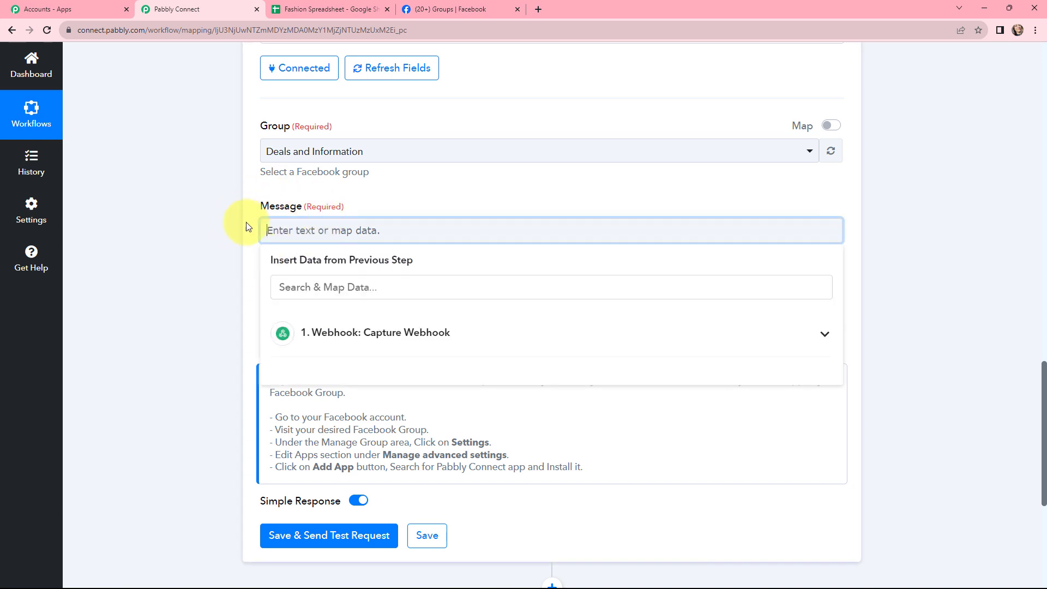
Map the webhook's 1. Message field into the post's Message
{"action": "left_click", "coordinate": [365, 331]}
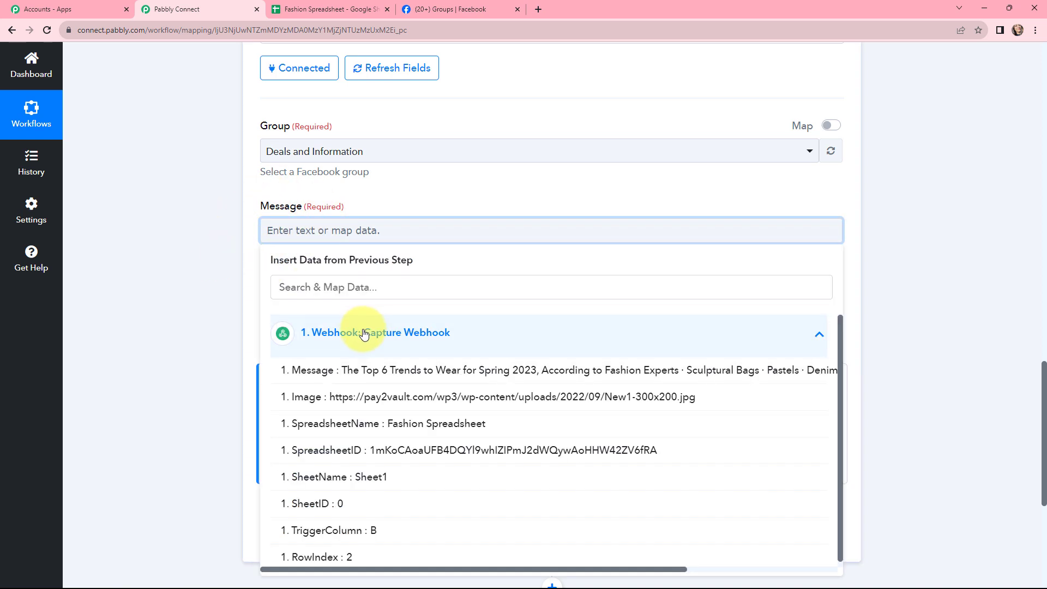
{"action": "left_click", "coordinate": [456, 374]}
{"action": "left_click", "coordinate": [387, 197]}
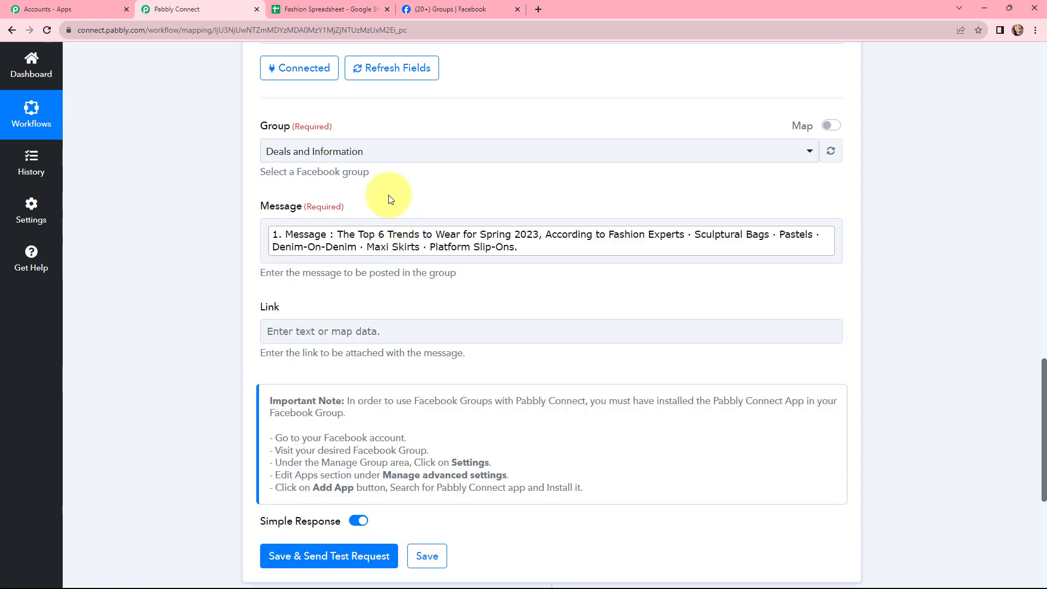
Map the webhook's 1. Image URL into the post's Link field
{"action": "scroll", "coordinate": [346, 243], "scroll_direction": "down", "scroll_amount": 1}
{"action": "left_click", "coordinate": [300, 266]}
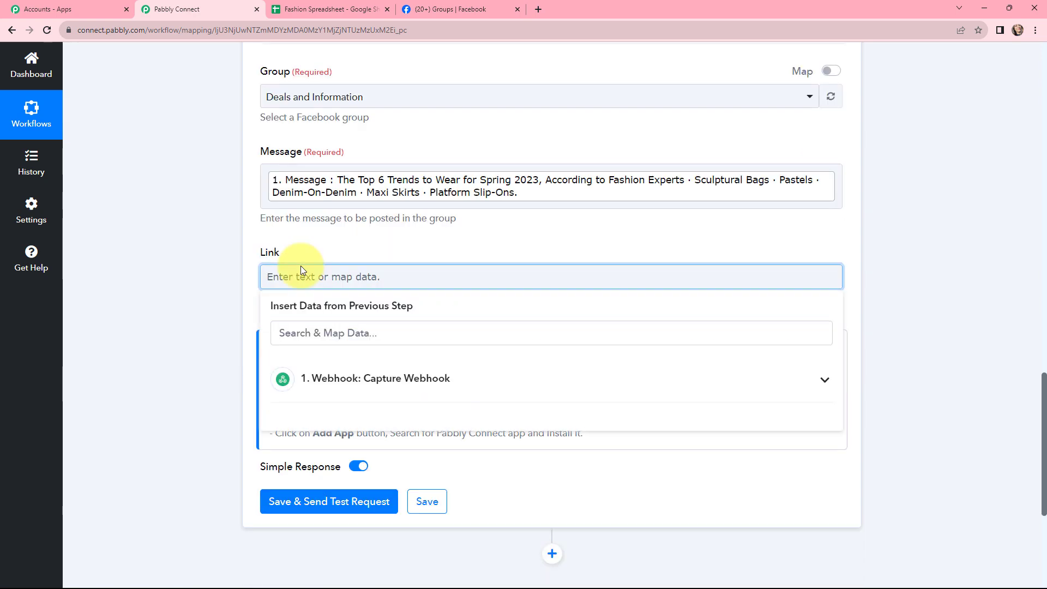
{"action": "left_click", "coordinate": [336, 386]}
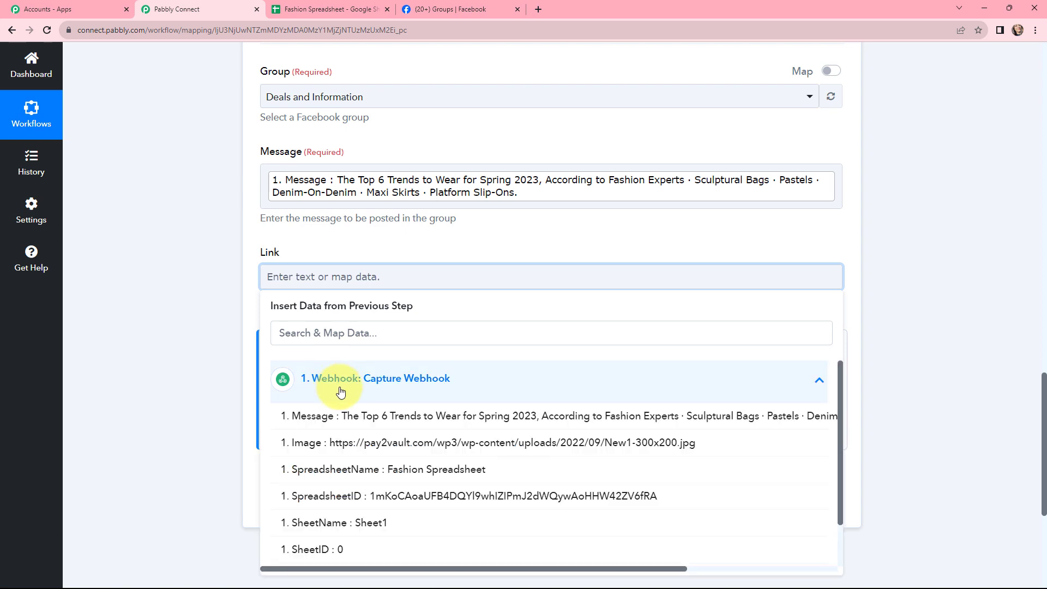
{"action": "left_click", "coordinate": [374, 442]}
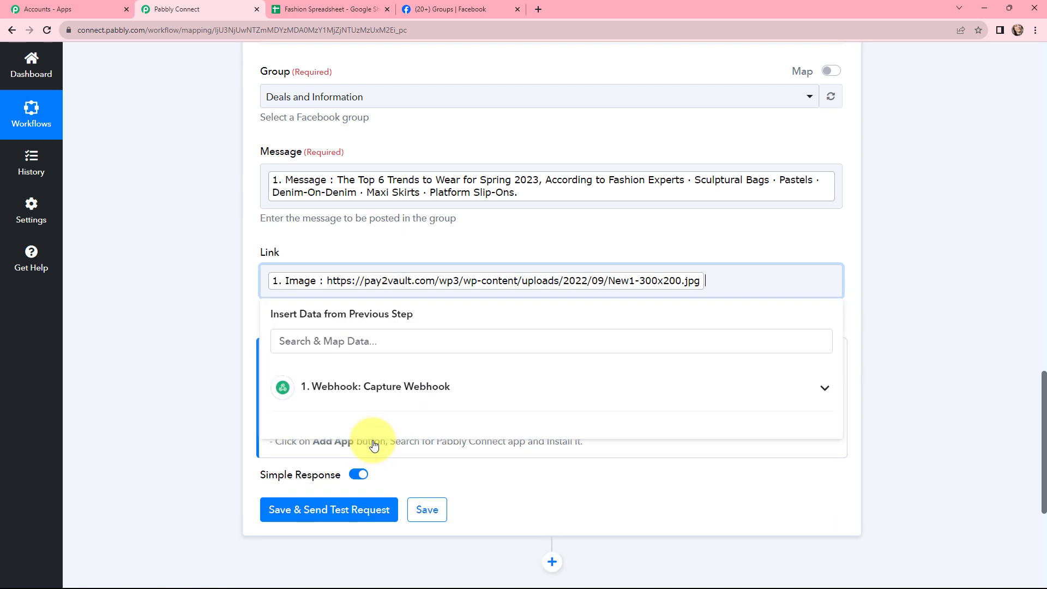
{"action": "left_click", "coordinate": [206, 196]}
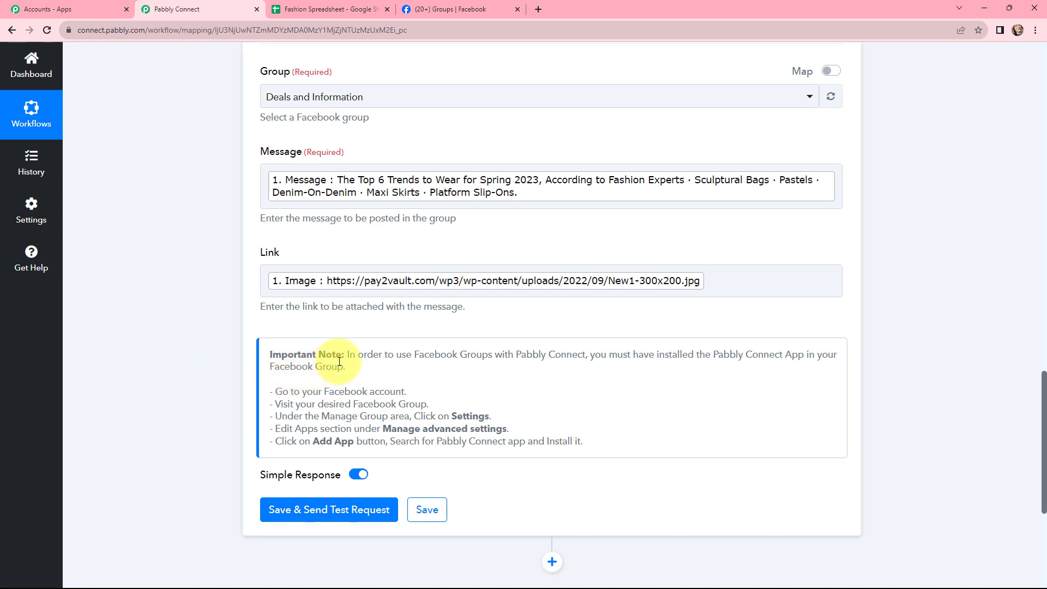
{"action": "left_click_drag", "start_coordinate": [347, 354], "coordinate": [353, 370]}
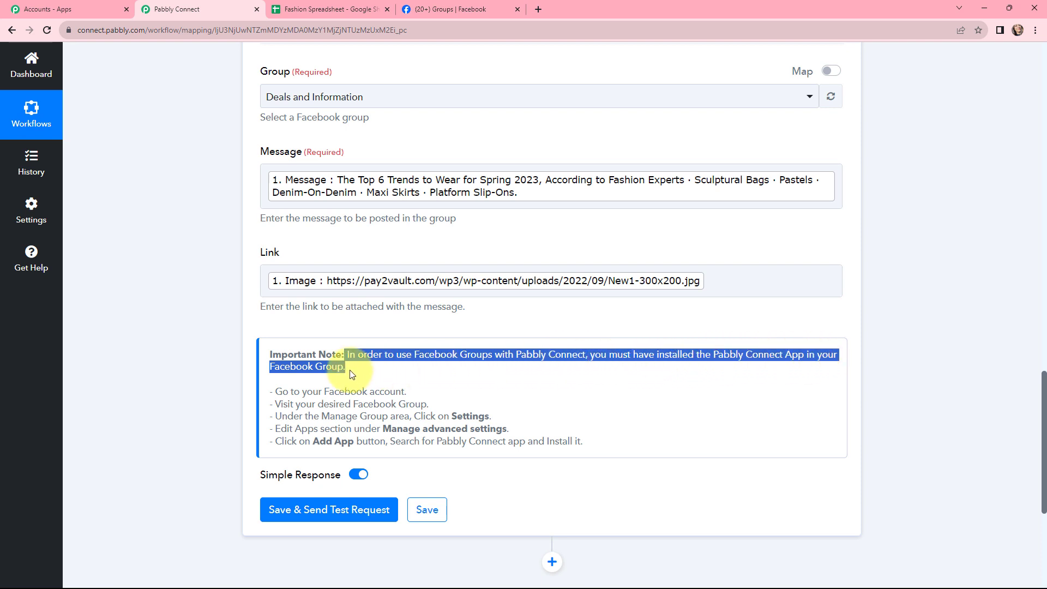
{"action": "left_click", "coordinate": [422, 375]}
{"action": "scroll", "coordinate": [311, 381], "scroll_direction": "down", "scroll_amount": 2}
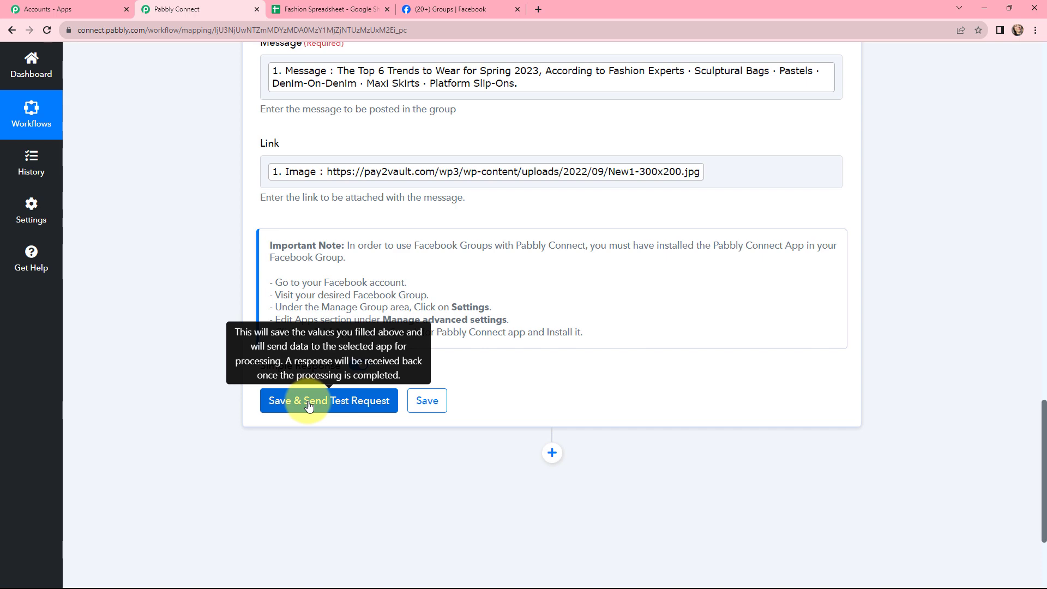
Save the Facebook step, send a test post, and check the returned post Id
{"action": "left_click", "coordinate": [309, 403]}
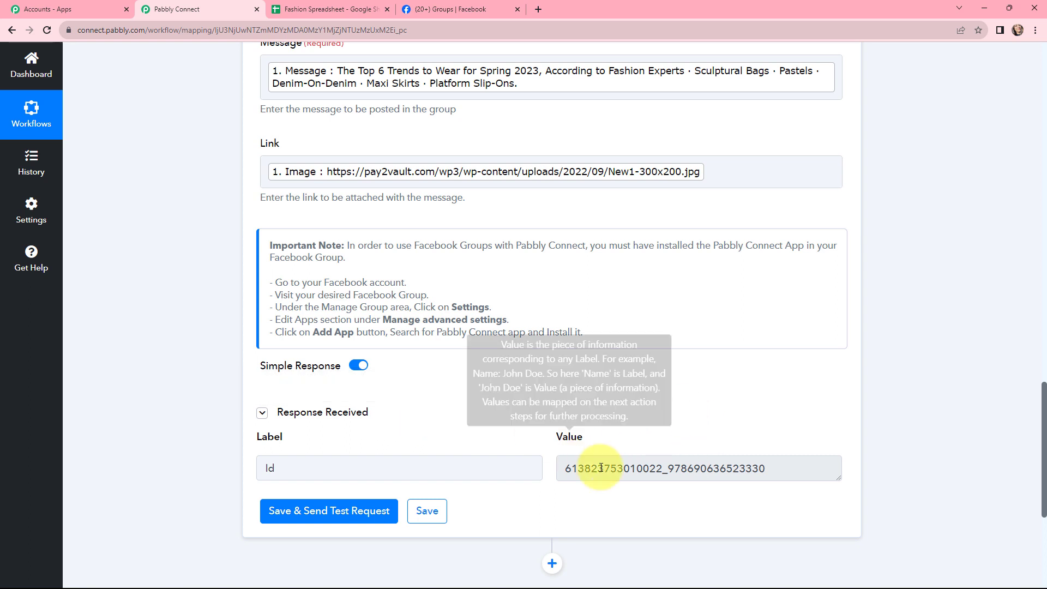
{"action": "left_click_drag", "start_coordinate": [770, 475], "coordinate": [564, 464]}
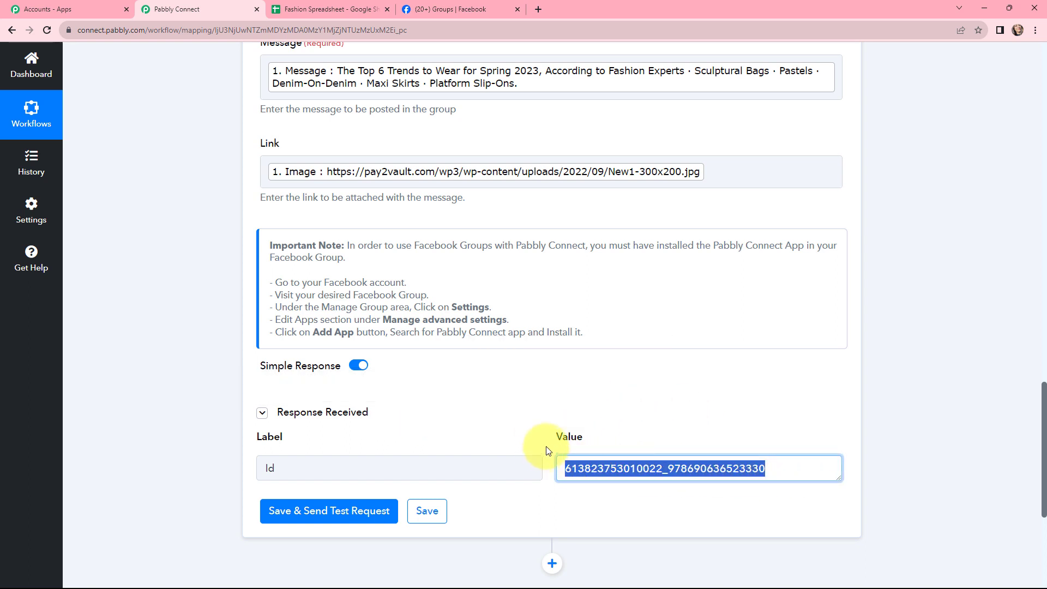
{"action": "left_click", "coordinate": [548, 450]}
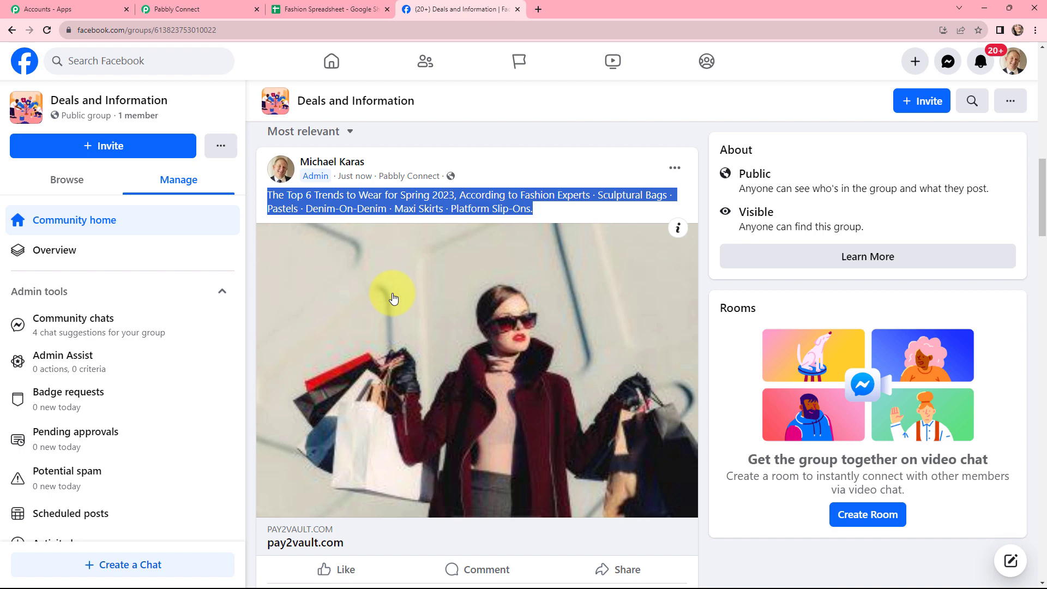
{"action": "left_click", "coordinate": [463, 137]}
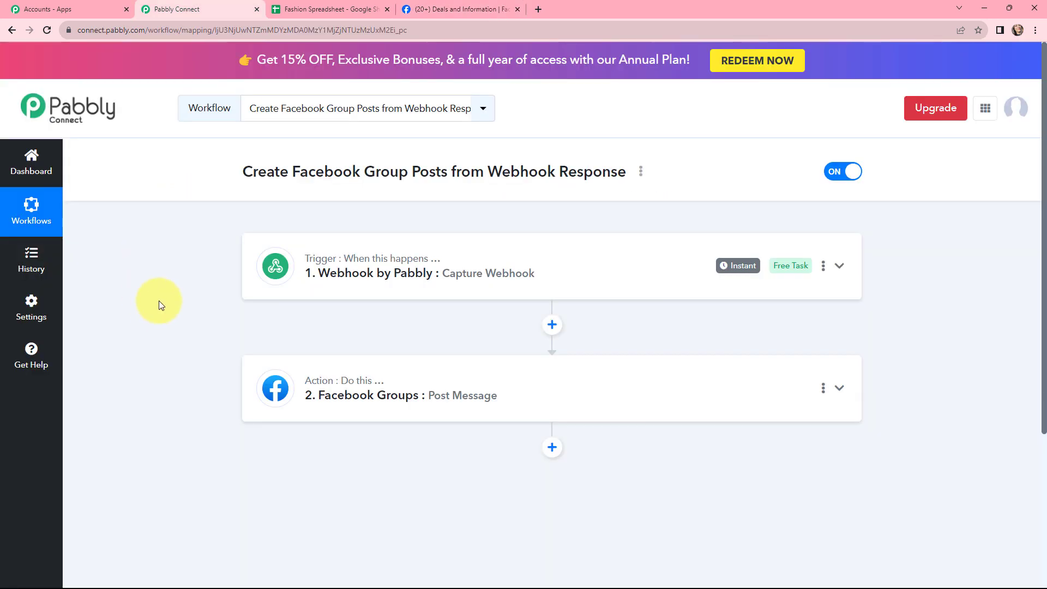